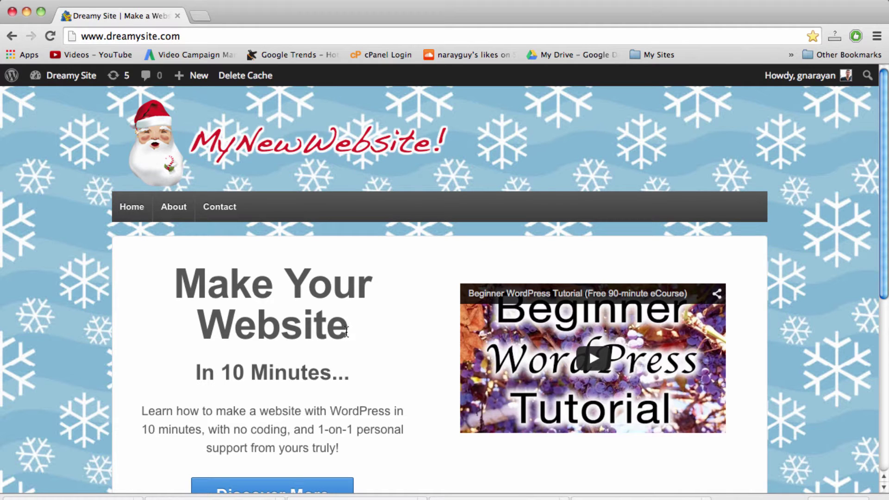
- Review the home page's Make Your Website heading, In 10 Minutes... subheading and intro paragraph
{"action": "left_click_drag", "start_coordinate": [346, 331], "coordinate": [181, 284]}
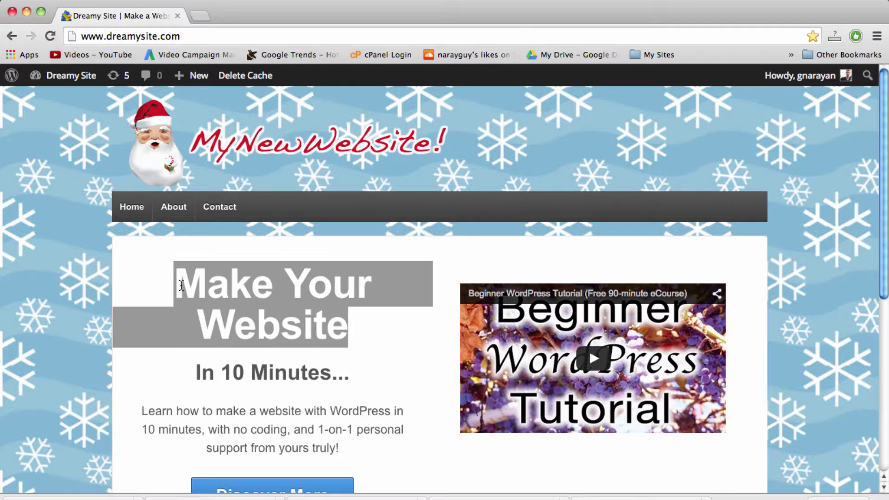
{"action": "left_click", "coordinate": [273, 317]}
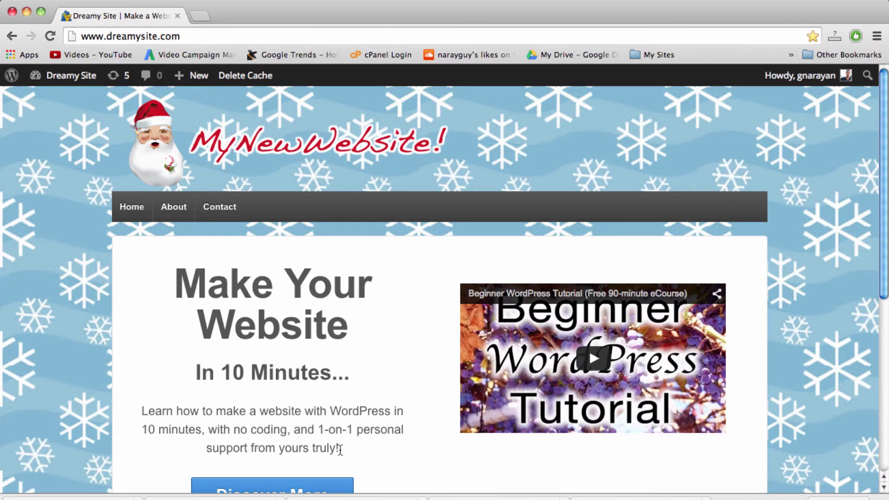
{"action": "left_click_drag", "start_coordinate": [341, 449], "coordinate": [141, 410]}
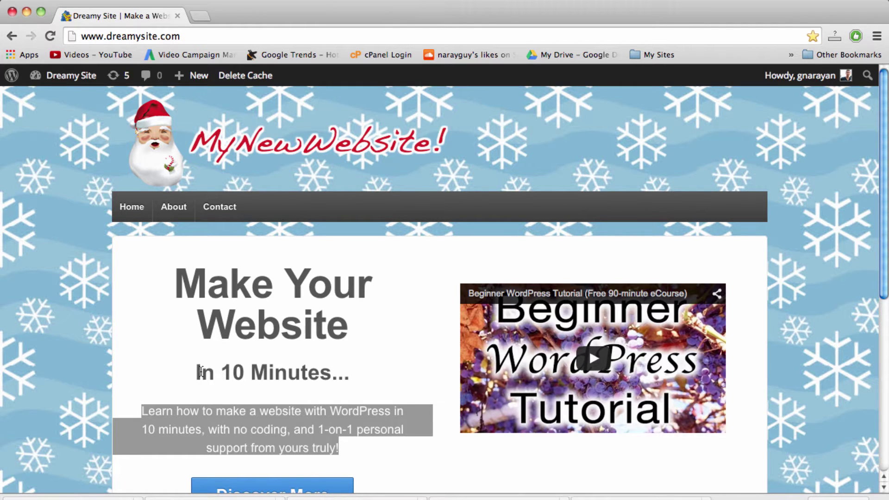
{"action": "left_click_drag", "start_coordinate": [201, 373], "coordinate": [352, 375]}
{"action": "left_click", "coordinate": [352, 374]}
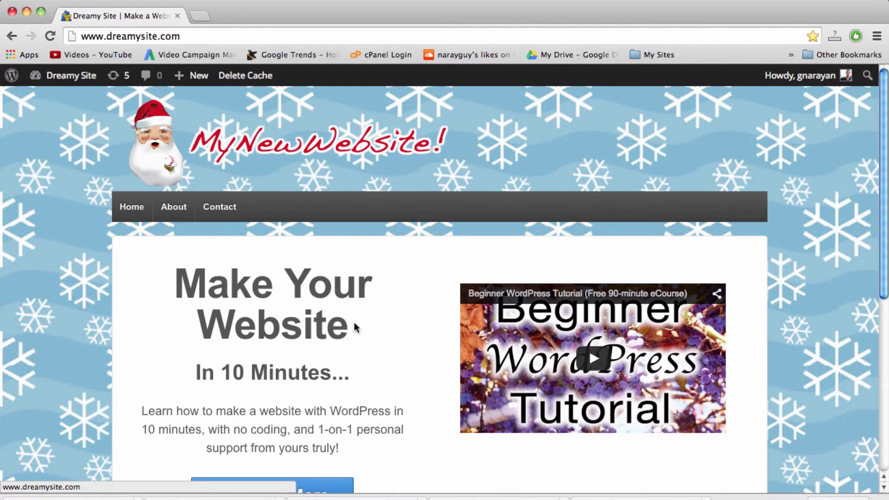
{"action": "left_click_drag", "start_coordinate": [353, 324], "coordinate": [184, 290]}
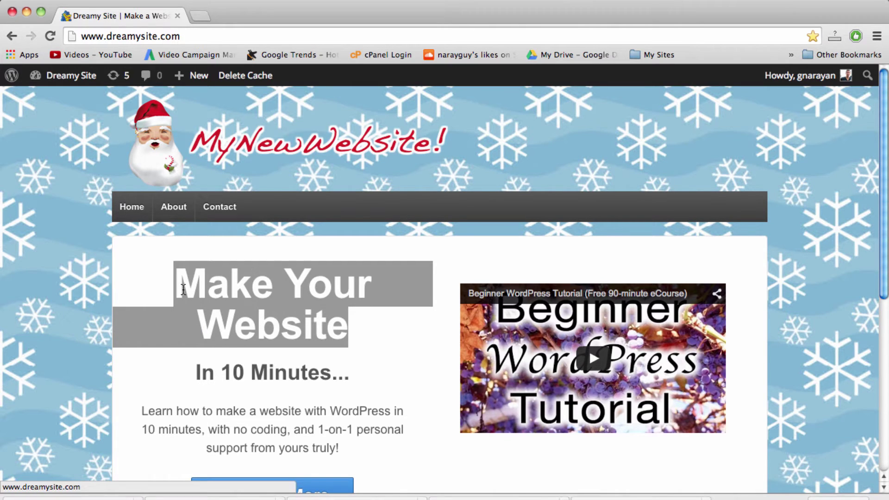
{"action": "left_click", "coordinate": [213, 292]}
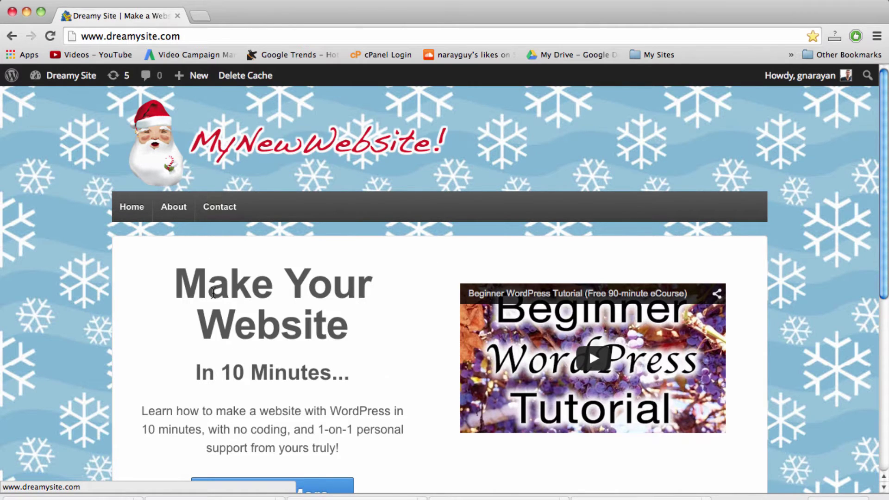
- Go to the dashboard, open Responsive Theme Options and expand the Home Page section's headline
{"action": "left_click", "coordinate": [61, 78]}
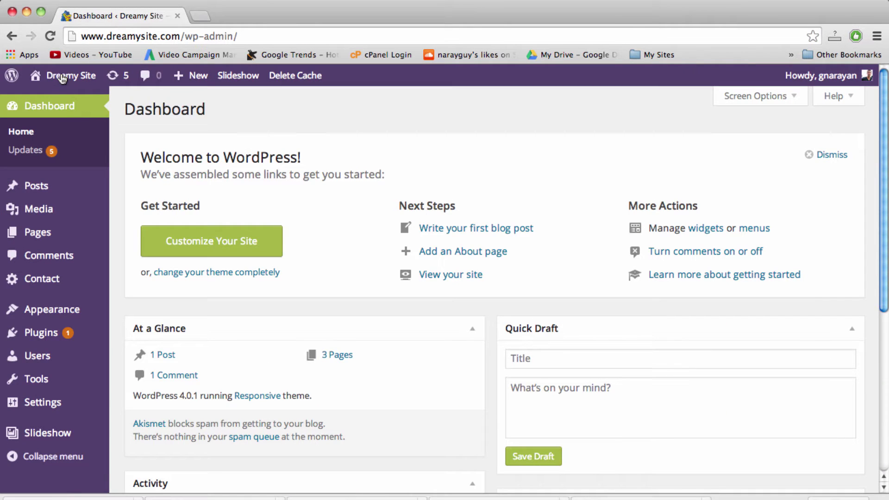
{"action": "mouse_move", "coordinate": [74, 314]}
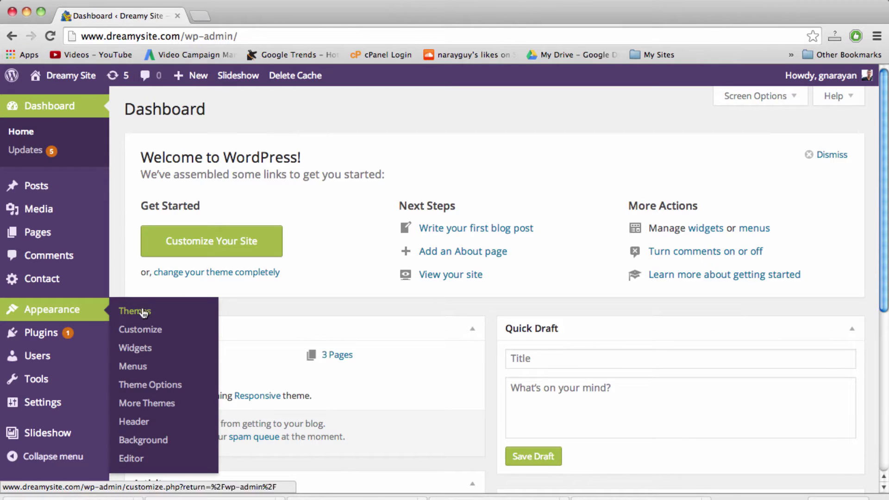
{"action": "left_click", "coordinate": [150, 386]}
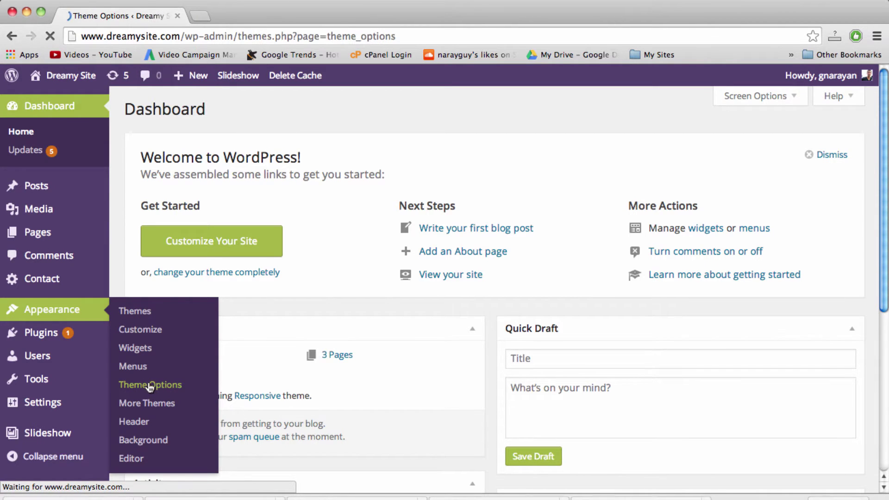
{"action": "scroll", "coordinate": [787, 340], "scroll_direction": "down", "scroll_amount": 5}
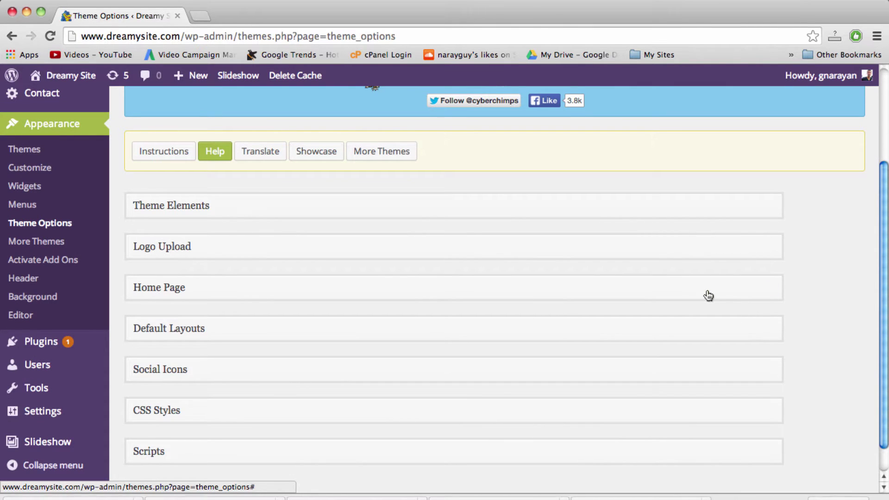
{"action": "left_click", "coordinate": [708, 295]}
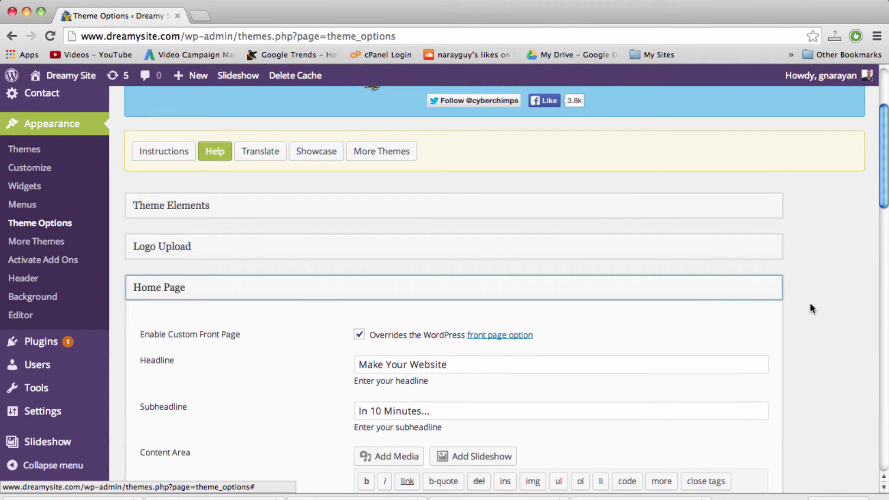
{"action": "scroll", "coordinate": [809, 304], "scroll_direction": "down", "scroll_amount": 4}
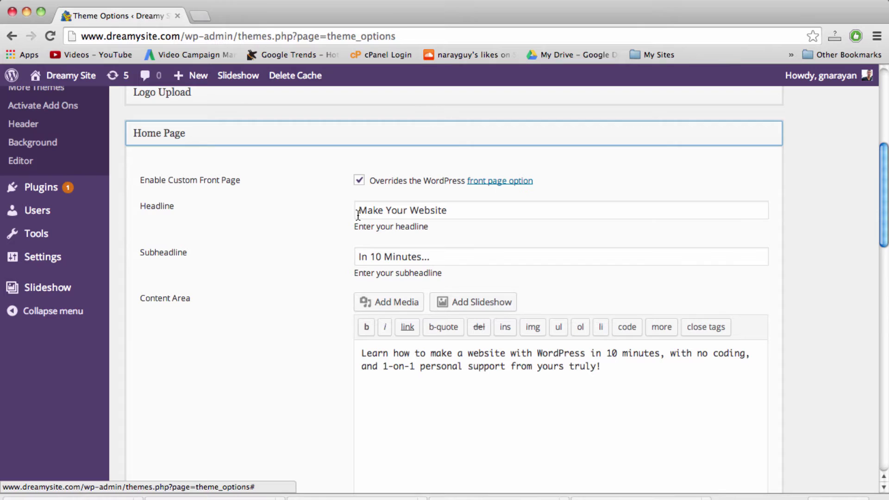
{"action": "left_click_drag", "start_coordinate": [358, 214], "coordinate": [449, 212]}
{"action": "left_click", "coordinate": [450, 214]}
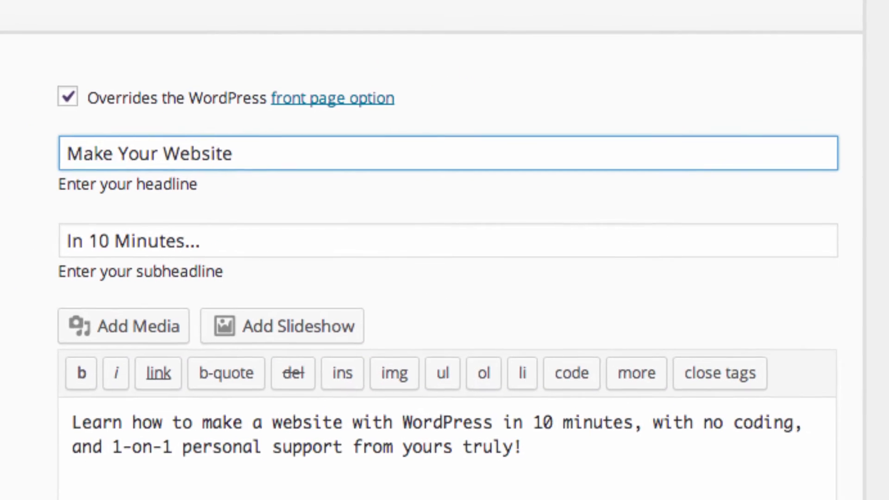
- Wrap Make Your Website in <p style="font-family: Georgia, serif;"> and </p> tags
{"action": "type", "text": "<p st"}
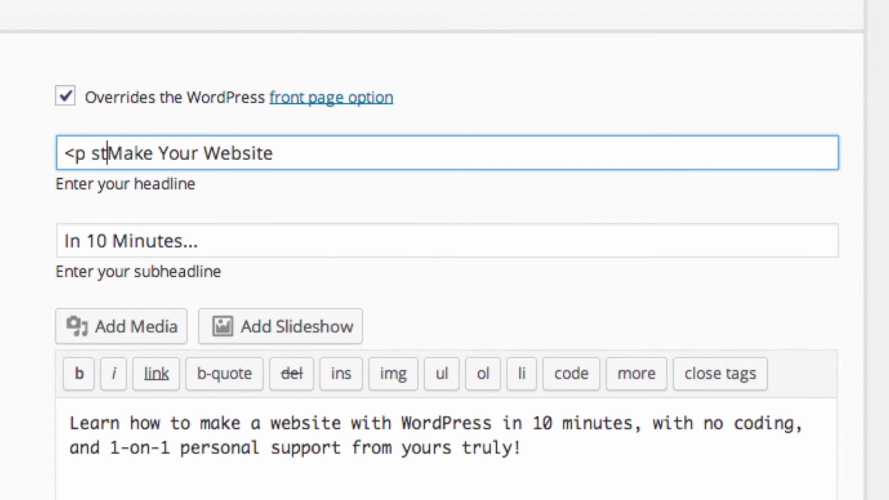
{"action": "type", "text": "yle=\"fon"}
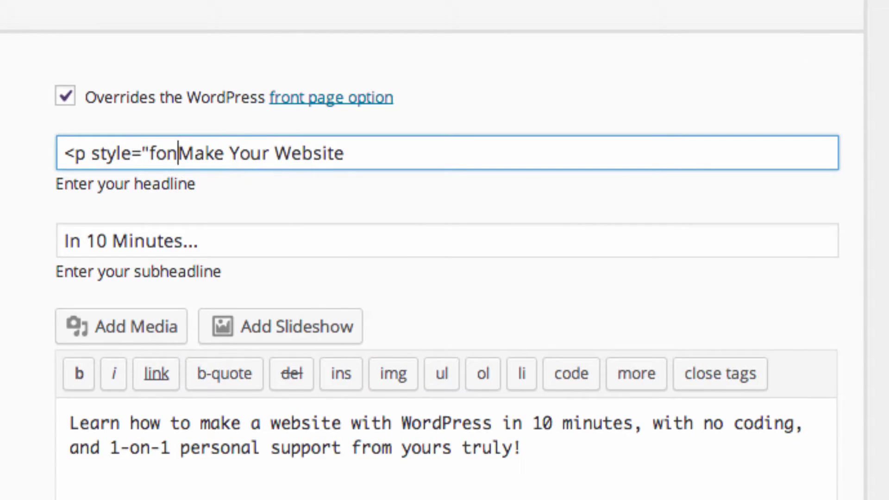
{"action": "type", "text": "t-family: Ge"}
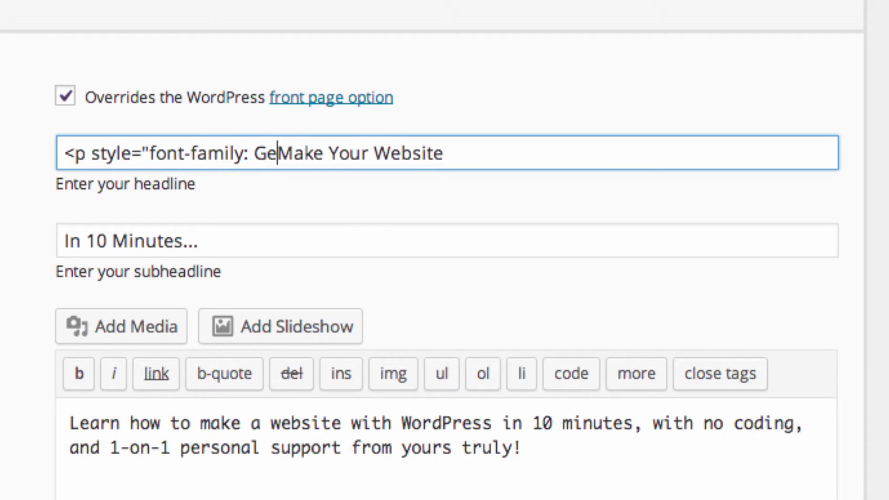
{"action": "type", "text": "orgia"}
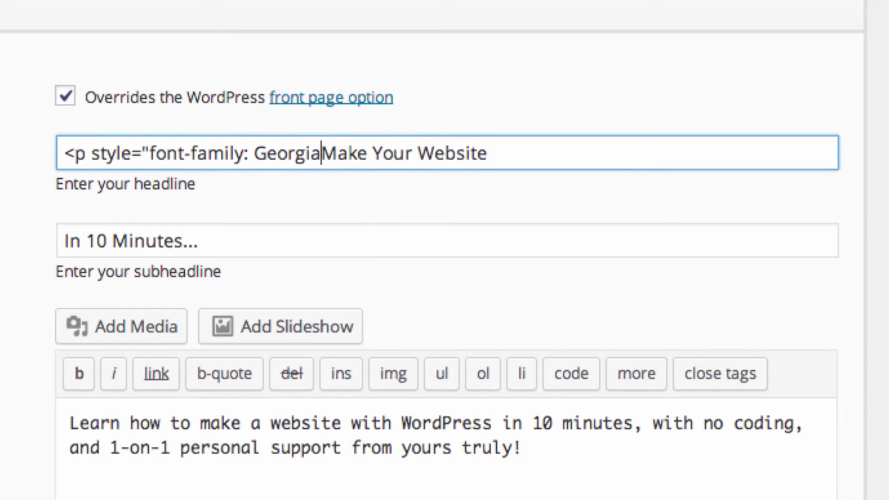
{"action": "type", "text": ", serif"}
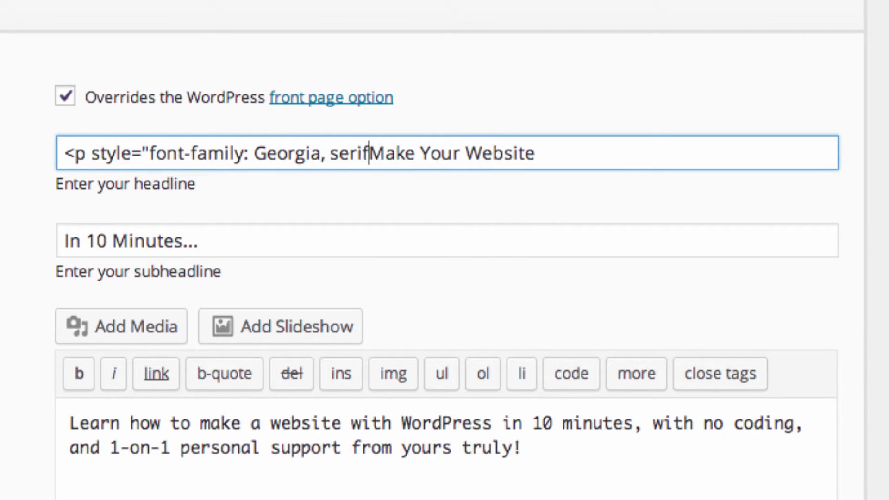
{"action": "type", "text": ";\">"}
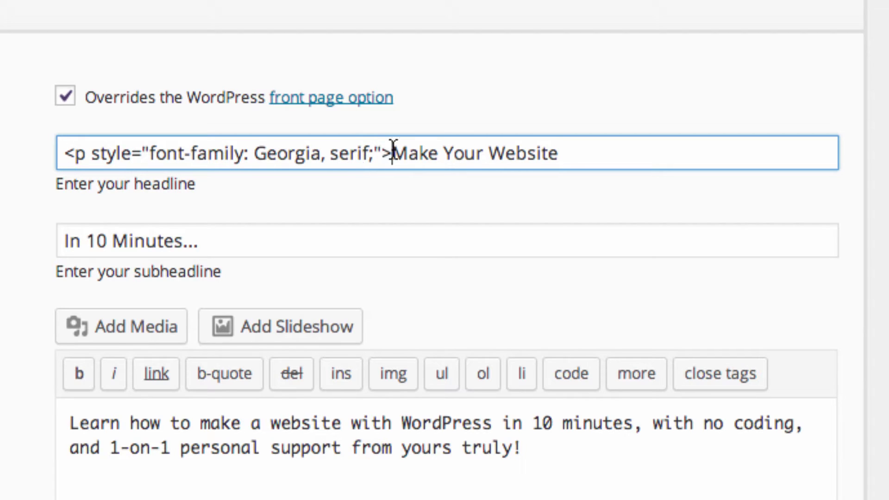
{"action": "left_click", "coordinate": [569, 153]}
{"action": "type", "text": "</p>"}
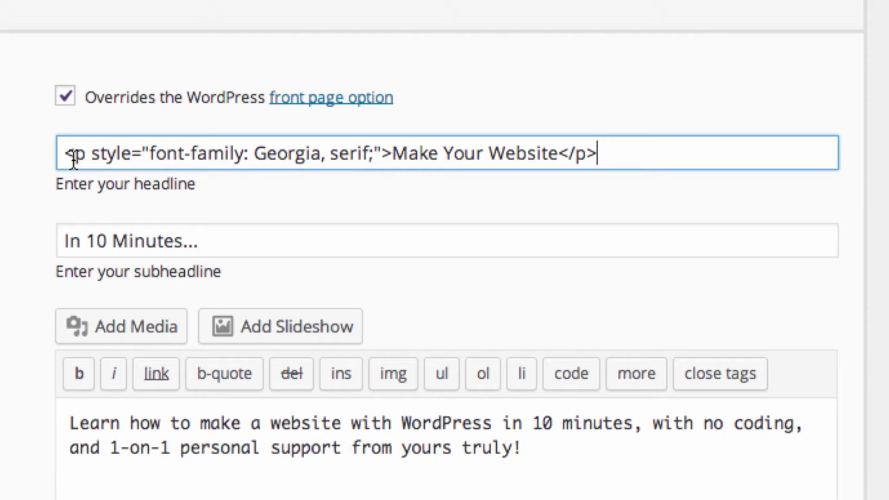
{"action": "left_click_drag", "start_coordinate": [74, 155], "coordinate": [241, 155]}
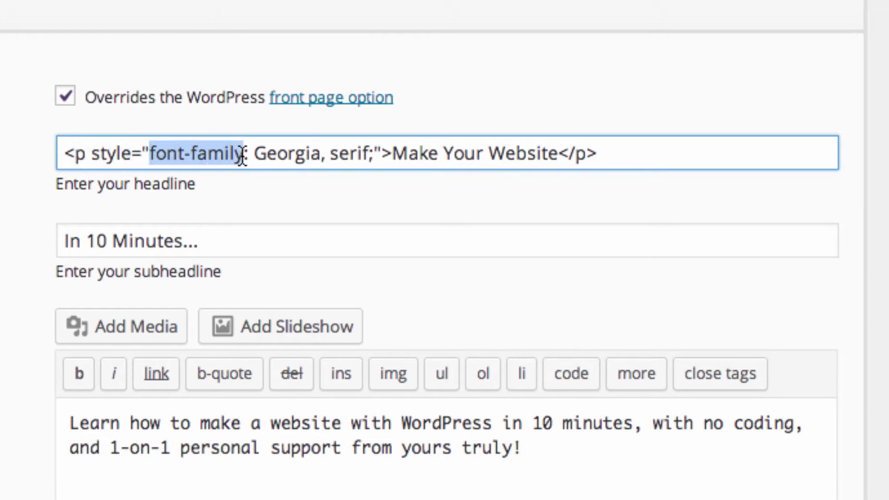
- Try Arial and Tahoma as the font name before settling back on Georgia
{"action": "double_click", "coordinate": [279, 155]}
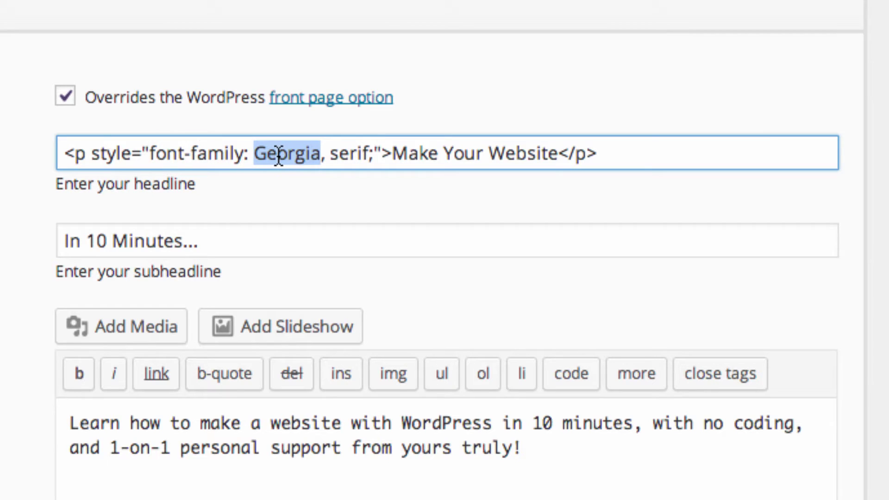
{"action": "double_click", "coordinate": [293, 158]}
{"action": "type", "text": "Arial"}
{"action": "key", "text": "BackSpace"}
{"action": "key", "text": "BackSpace"}
{"action": "key", "text": "BackSpace"}
{"action": "key", "text": "BackSpace"}
{"action": "key", "text": "BackSpace"}
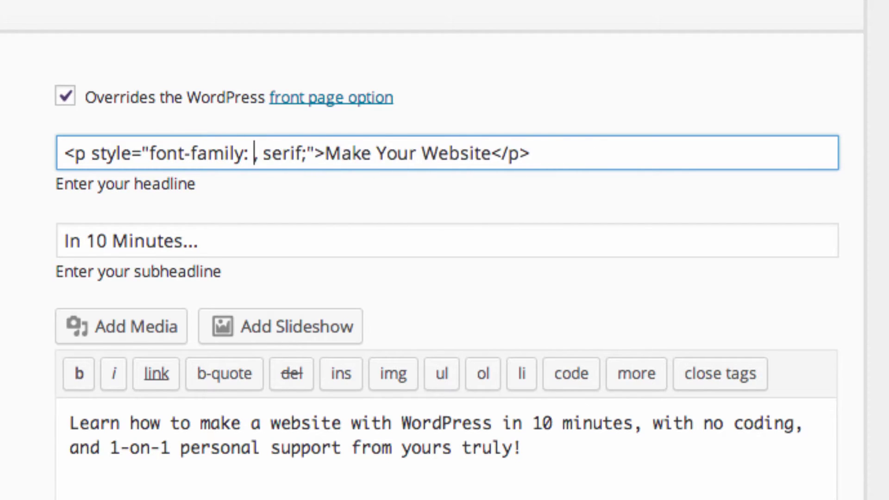
{"action": "type", "text": "Tahoma"}
{"action": "key", "text": "BackSpace"}
{"action": "key", "text": "BackSpace"}
{"action": "key", "text": "BackSpace"}
{"action": "key", "text": "BackSpace"}
{"action": "key", "text": "BackSpace"}
{"action": "key", "text": "BackSpace"}
{"action": "type", "text": "Ger"}
{"action": "key", "text": "BackSpace"}
{"action": "type", "text": "orgia"}
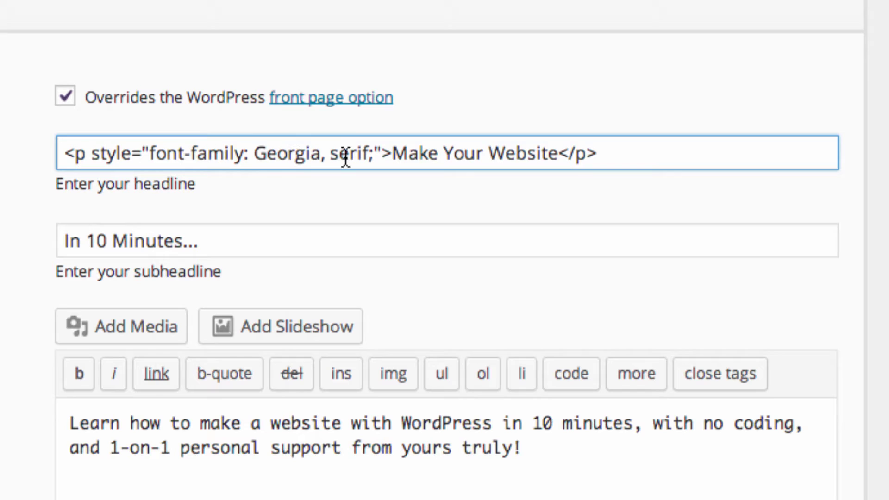
- Test a sans-serif fallback, then restore serif and check the closing </p> tag
{"action": "left_click", "coordinate": [330, 155]}
{"action": "type", "text": "sans-"}
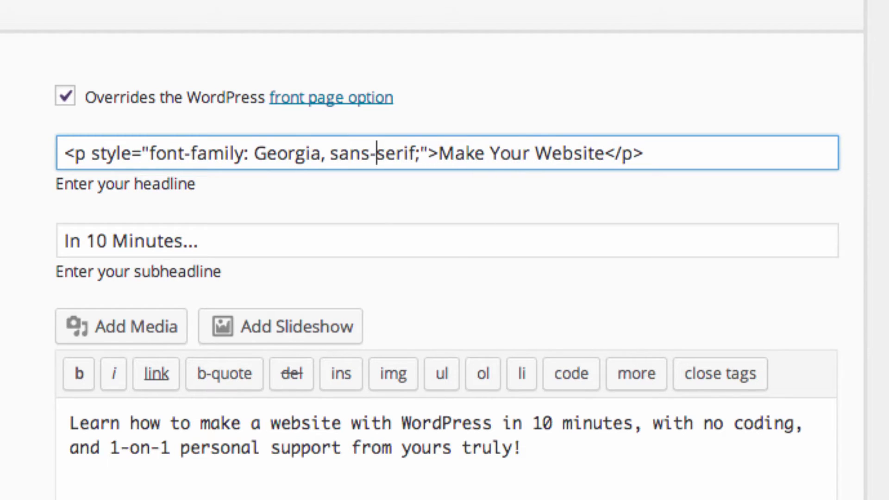
{"action": "key", "text": "BackSpace"}
{"action": "key", "text": "BackSpace"}
{"action": "key", "text": "BackSpace"}
{"action": "key", "text": "BackSpace"}
{"action": "key", "text": "BackSpace"}
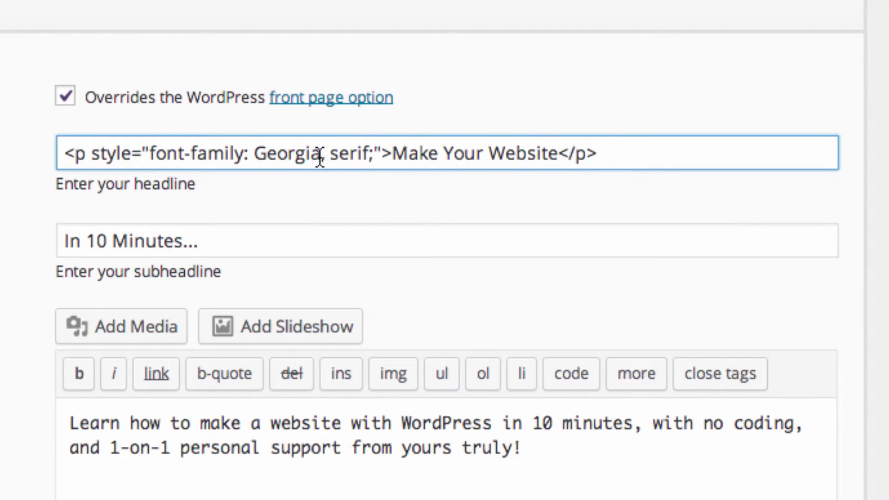
{"action": "left_click", "coordinate": [375, 155]}
{"action": "left_click", "coordinate": [382, 157]}
{"action": "left_click_drag", "start_coordinate": [600, 158], "coordinate": [563, 162]}
{"action": "left_click", "coordinate": [588, 158]}
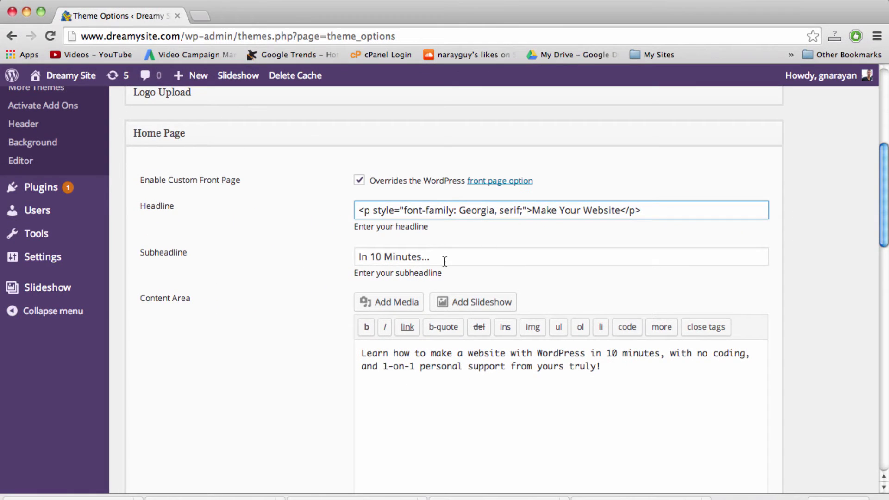
- Move down through the Subheadline and content fields below the headline
{"action": "left_click", "coordinate": [444, 260]}
{"action": "left_click", "coordinate": [636, 381]}
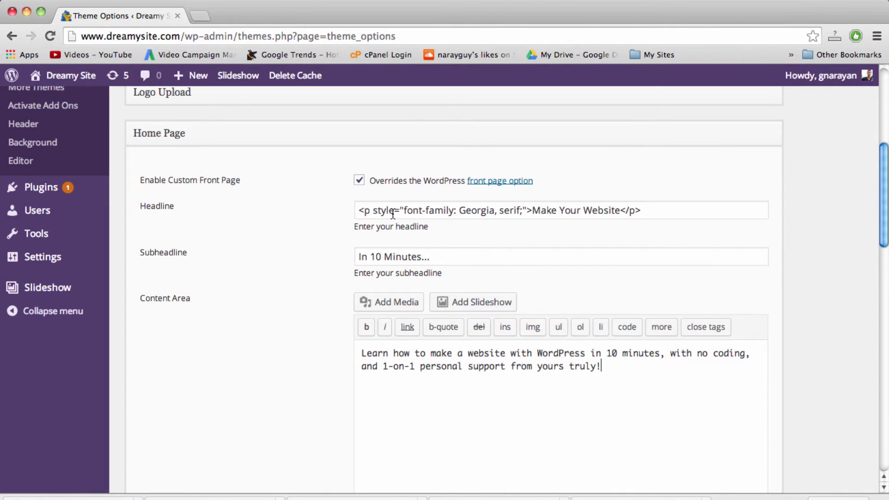
{"action": "scroll", "coordinate": [271, 263], "scroll_direction": "down", "scroll_amount": 10}
- Save the home page options and open the live Dreamy Site home page in a new tab
{"action": "left_click", "coordinate": [175, 365]}
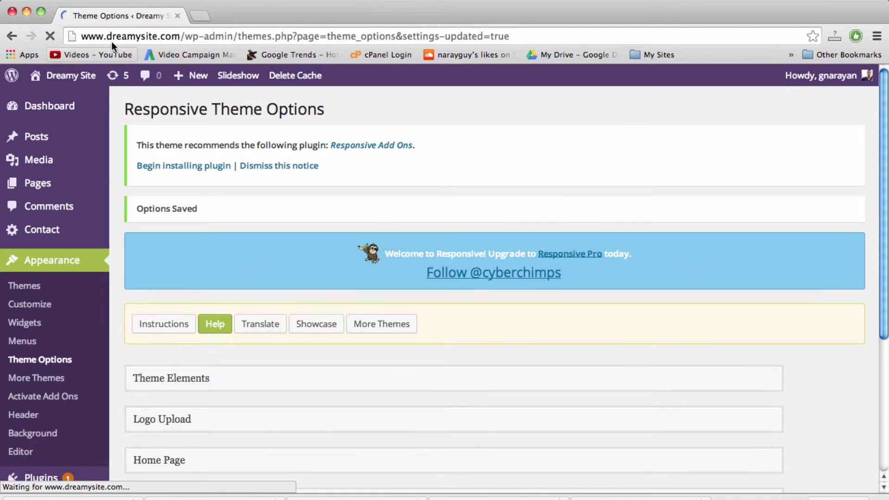
{"action": "left_click", "coordinate": [74, 73], "text": "super"}
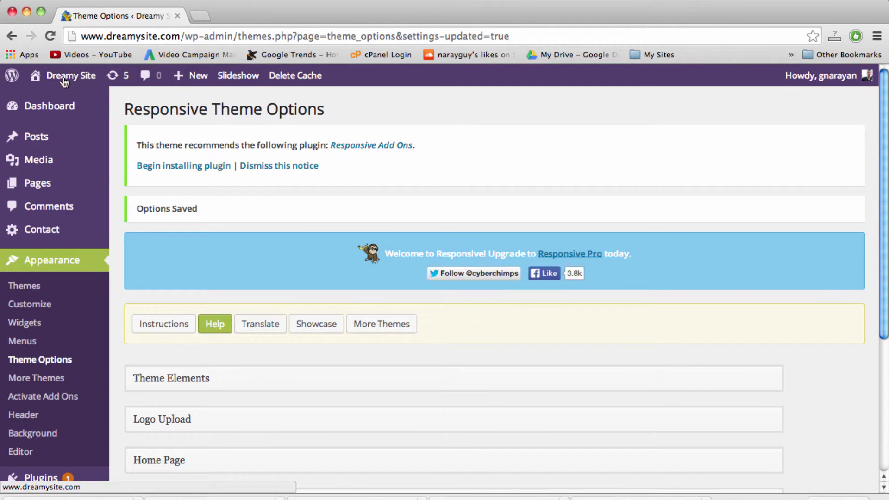
{"action": "left_click", "coordinate": [226, 15]}
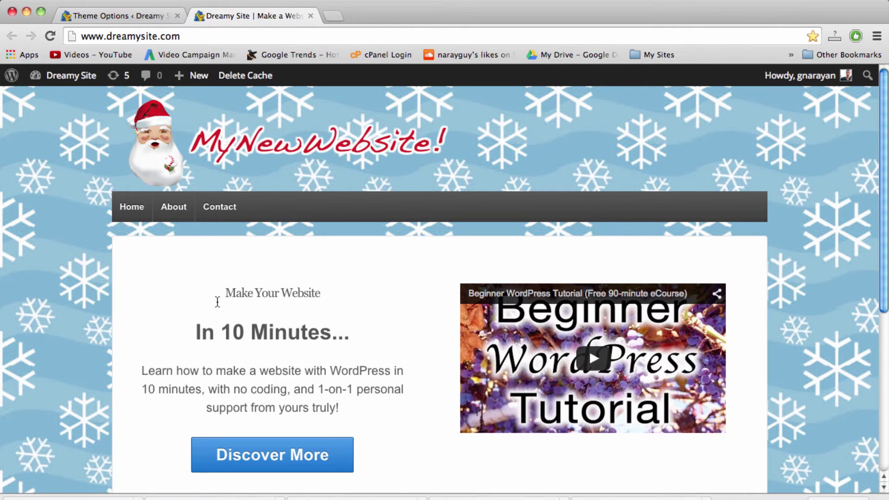
- Back in Theme Options, strip the Georgia <p> tags from the Make Your Website headline
{"action": "key", "text": "ctrl+shift+Tab"}
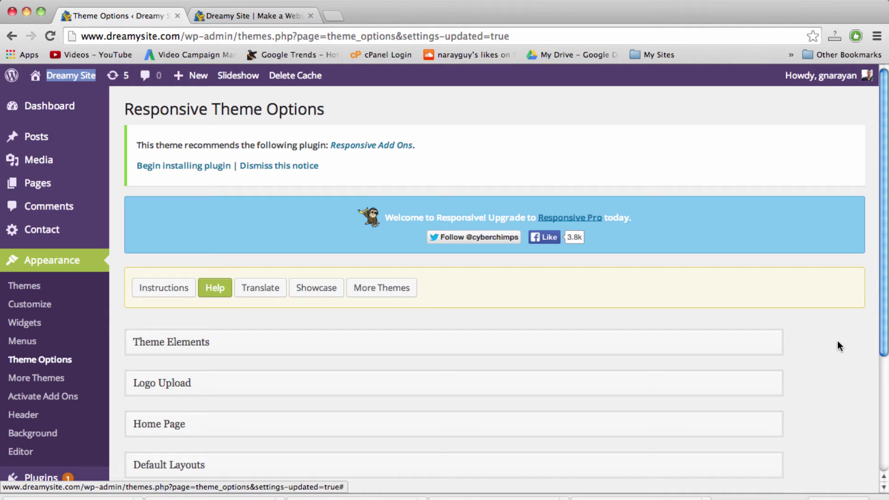
{"action": "scroll", "coordinate": [837, 344], "scroll_direction": "down", "scroll_amount": 5}
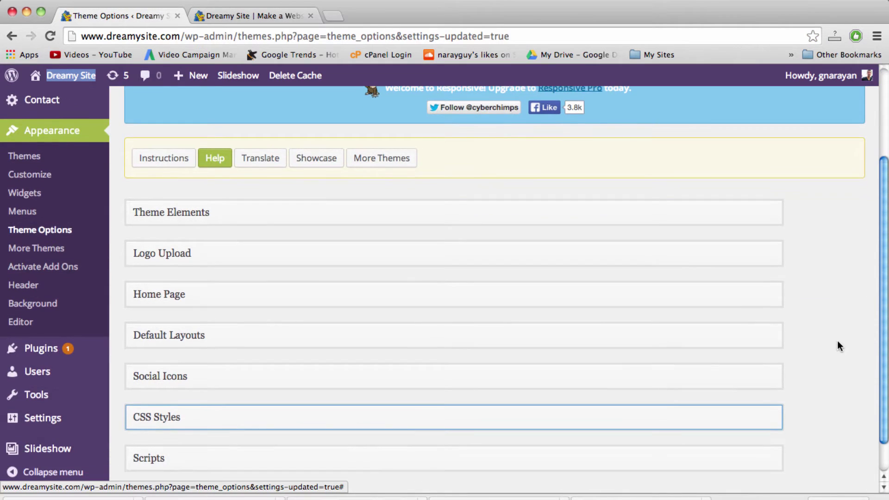
{"action": "left_click", "coordinate": [557, 304]}
{"action": "left_click_drag", "start_coordinate": [532, 372], "coordinate": [359, 373]}
{"action": "key", "text": "super+c"}
{"action": "key", "text": "BackSpace"}
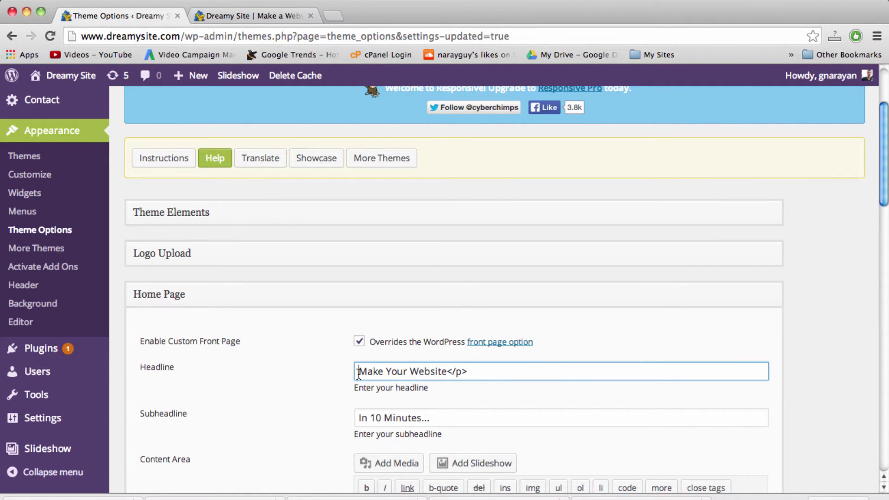
{"action": "left_click", "coordinate": [469, 372]}
{"action": "key", "text": "BackSpace"}
{"action": "key", "text": "BackSpace"}
- Wrap the content-area intro text in the Georgia paragraph tag plus </p>, and save the options
{"action": "scroll", "coordinate": [406, 333], "scroll_direction": "down", "scroll_amount": 5}
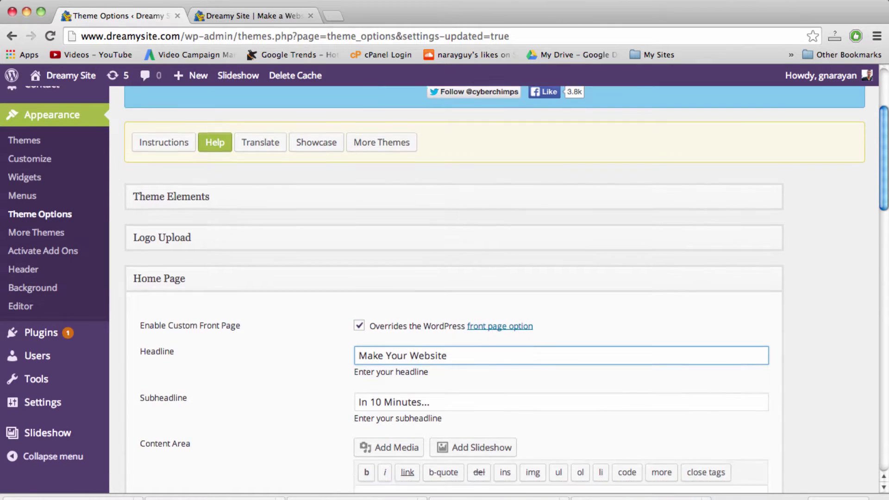
{"action": "left_click", "coordinate": [358, 270]}
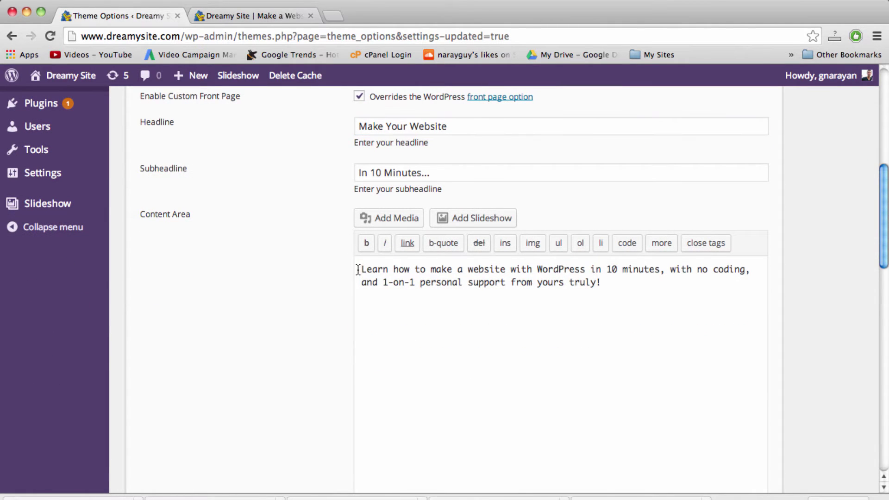
{"action": "key", "text": "super+v"}
{"action": "left_click", "coordinate": [488, 300]}
{"action": "type", "text": "</p>"}
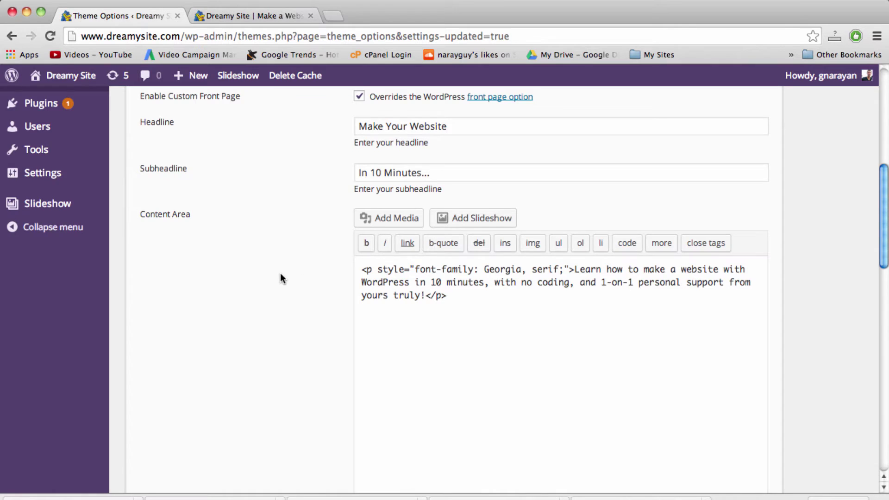
{"action": "scroll", "coordinate": [280, 278], "scroll_direction": "down", "scroll_amount": 4}
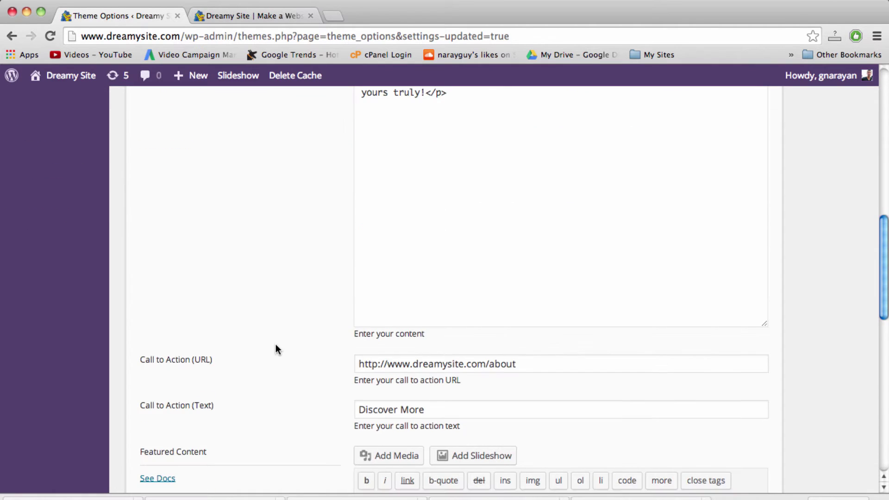
{"action": "scroll", "coordinate": [276, 350], "scroll_direction": "down", "scroll_amount": 6}
{"action": "scroll", "coordinate": [201, 360], "scroll_direction": "down", "scroll_amount": 4}
{"action": "left_click", "coordinate": [176, 357]}
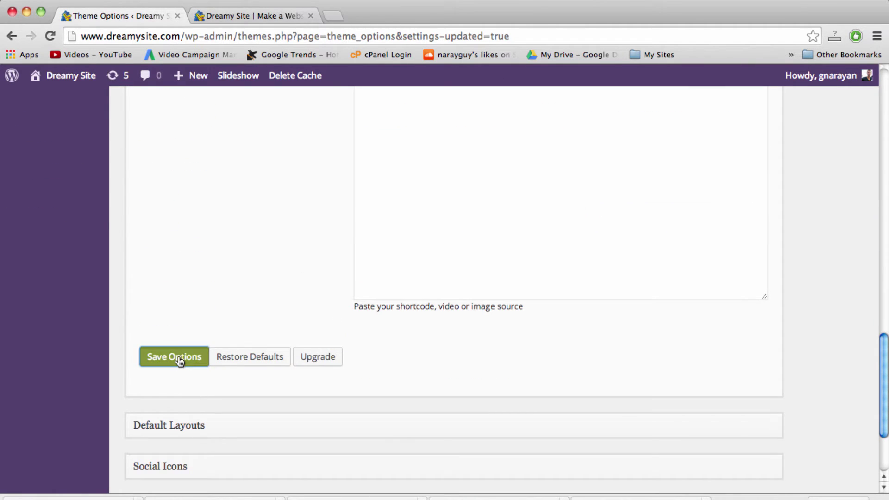
- Reload the live Dreamy Site home page in its tab
{"action": "left_click", "coordinate": [234, 15]}
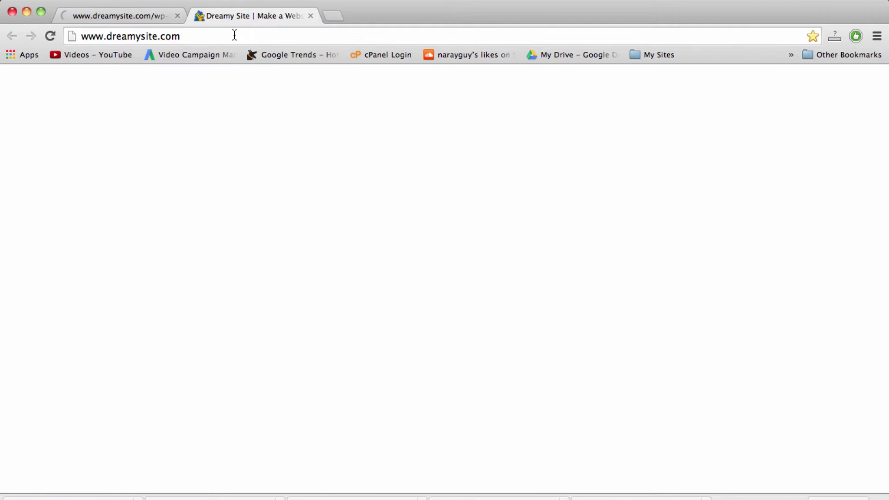
{"action": "left_click", "coordinate": [235, 35]}
{"action": "key", "text": "Return"}
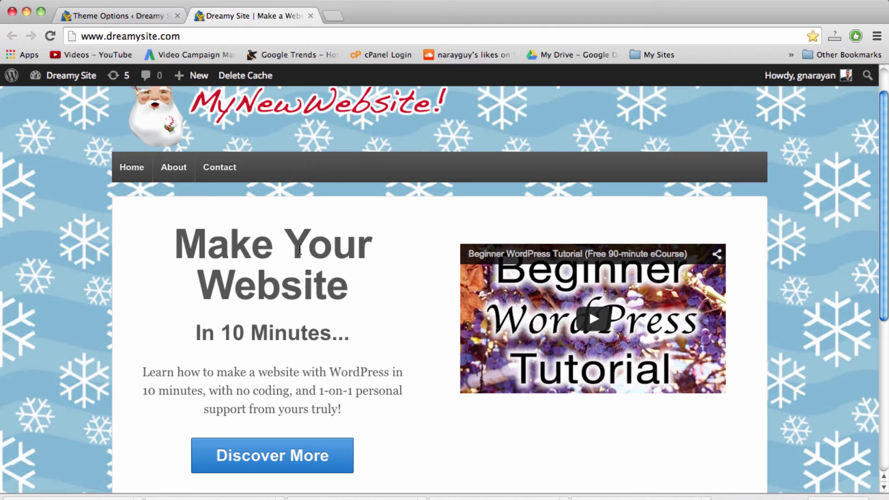
- Check the sans-serif Make Your Website heading and the Georgia intro paragraph on the page
{"action": "double_click", "coordinate": [275, 294]}
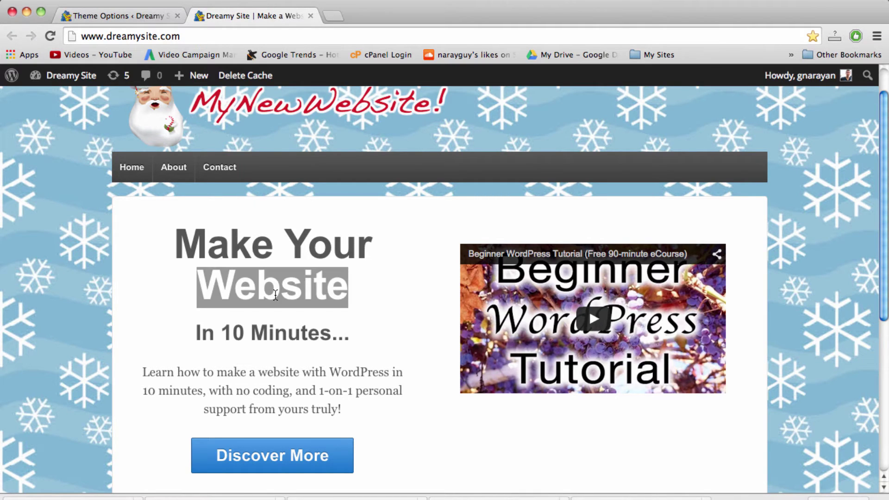
{"action": "double_click", "coordinate": [331, 257]}
{"action": "left_click", "coordinate": [322, 291]}
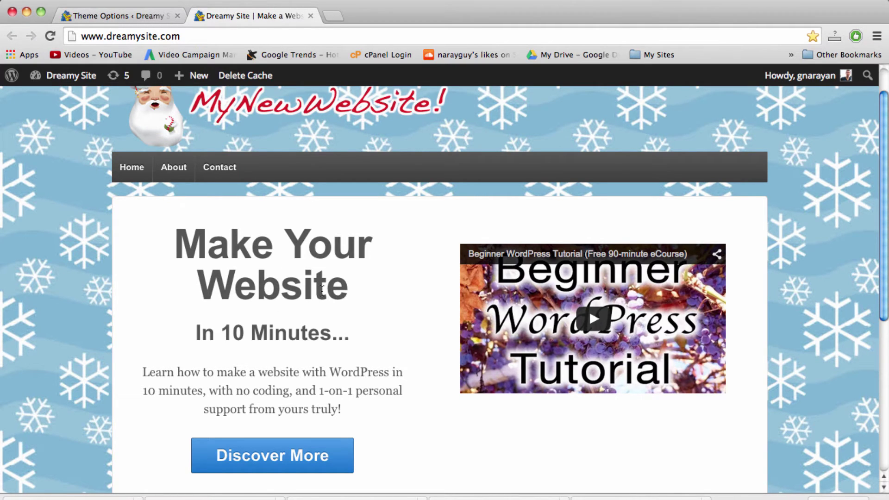
{"action": "double_click", "coordinate": [321, 291]}
{"action": "double_click", "coordinate": [323, 268]}
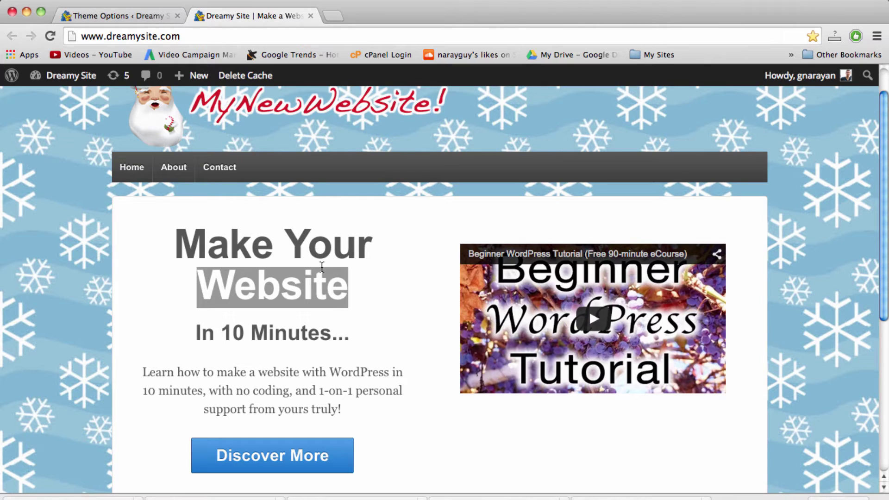
{"action": "left_click", "coordinate": [317, 255]}
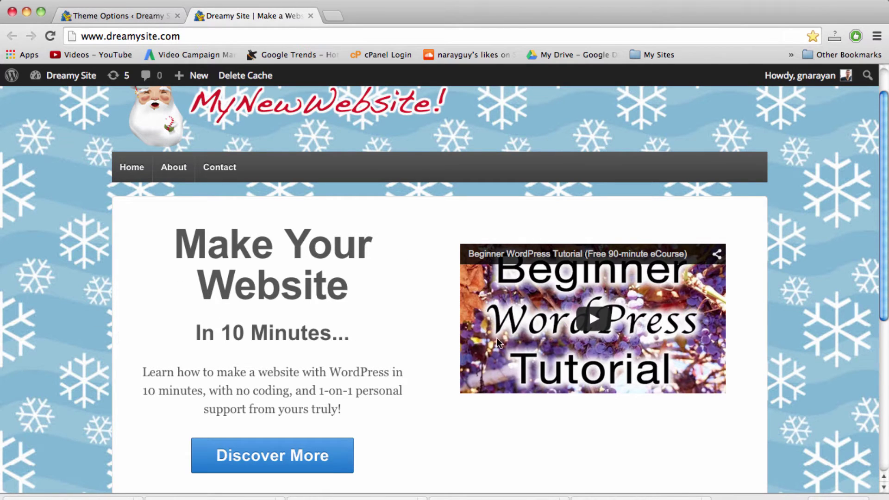
{"action": "scroll", "coordinate": [347, 389], "scroll_direction": "down", "scroll_amount": 2}
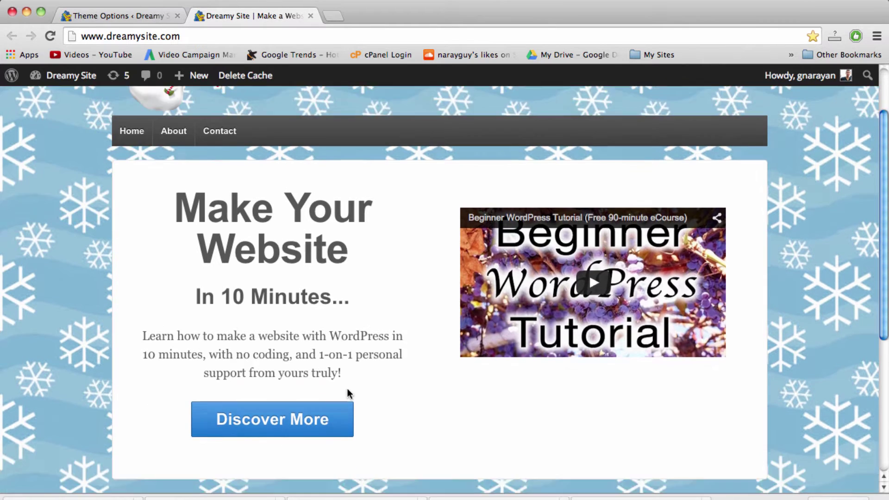
{"action": "scroll", "coordinate": [347, 389], "scroll_direction": "down", "scroll_amount": 5}
{"action": "scroll", "coordinate": [347, 388], "scroll_direction": "up", "scroll_amount": 7}
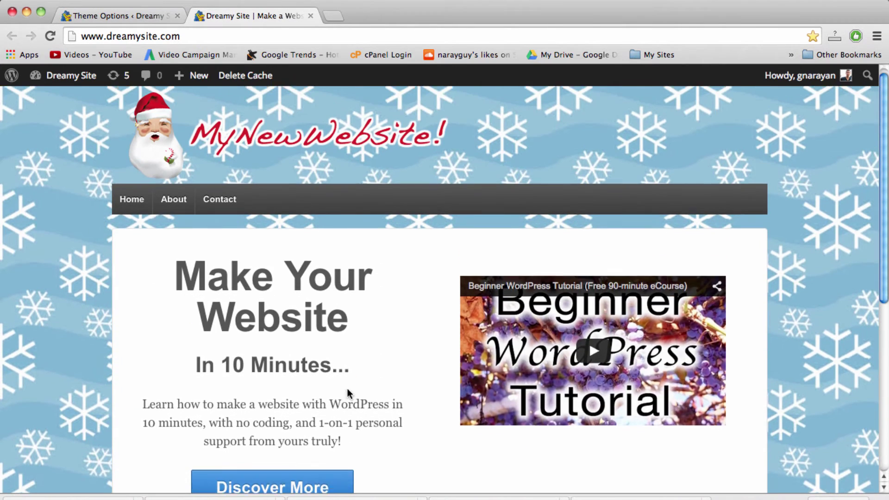
{"action": "scroll", "coordinate": [347, 392], "scroll_direction": "up", "scroll_amount": 1}
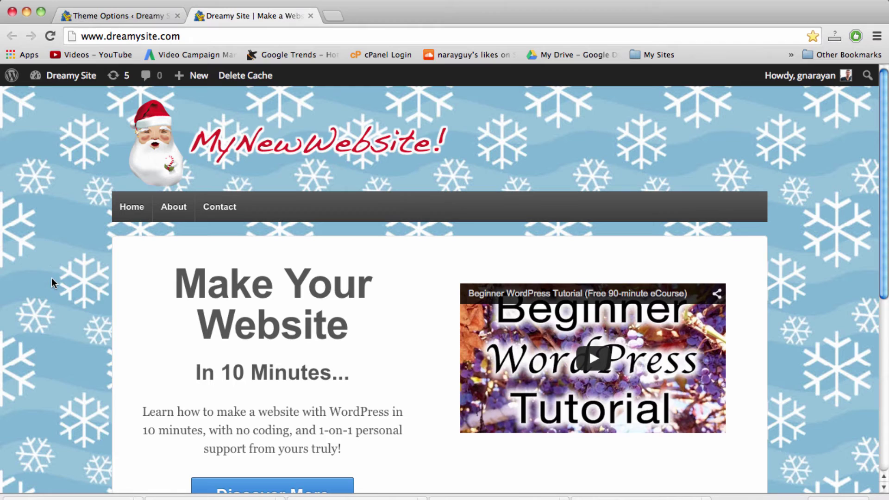
- Inspect the home page in DevTools, selecting the body and then the div#container element
{"action": "right_click", "coordinate": [51, 280]}
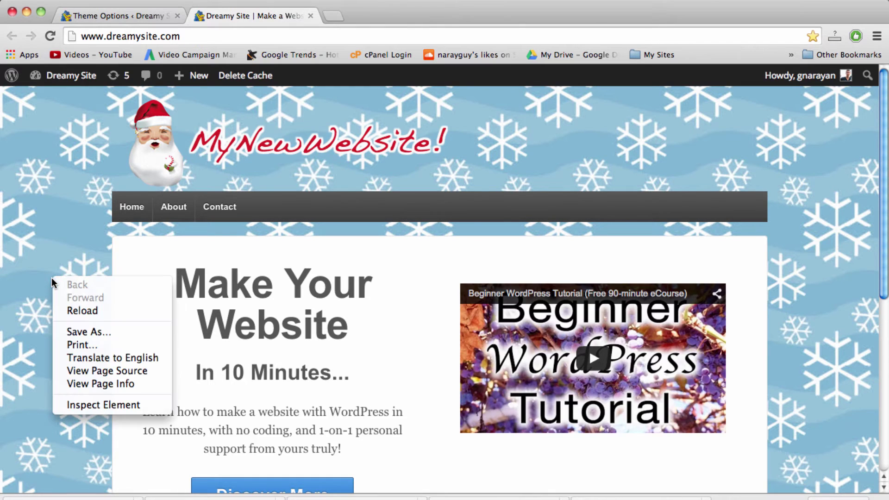
{"action": "left_click", "coordinate": [102, 404]}
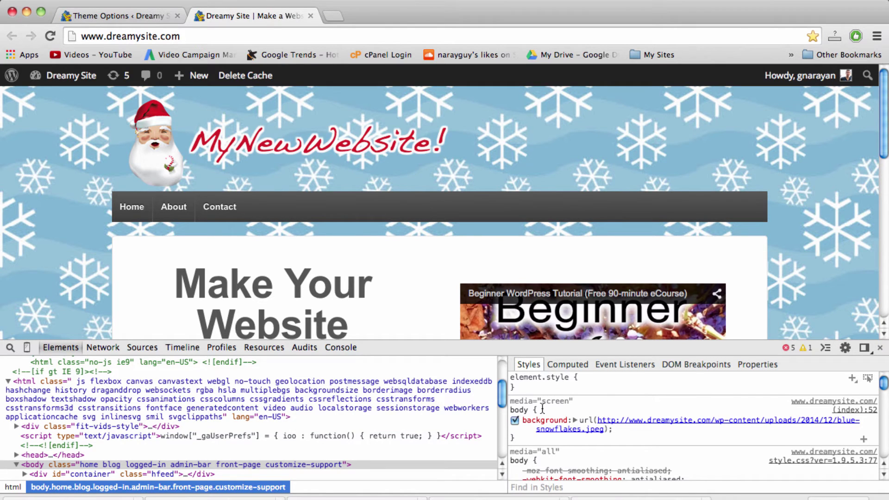
{"action": "scroll", "coordinate": [431, 420], "scroll_direction": "down", "scroll_amount": 5}
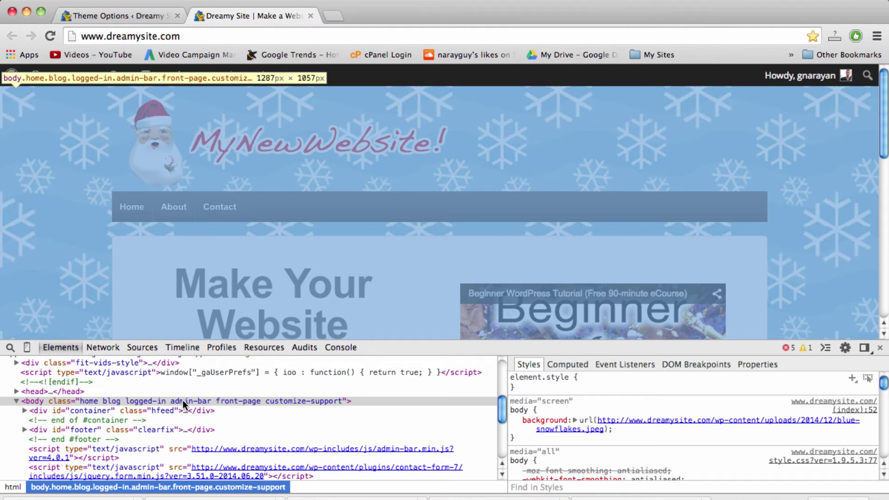
{"action": "left_click", "coordinate": [182, 400]}
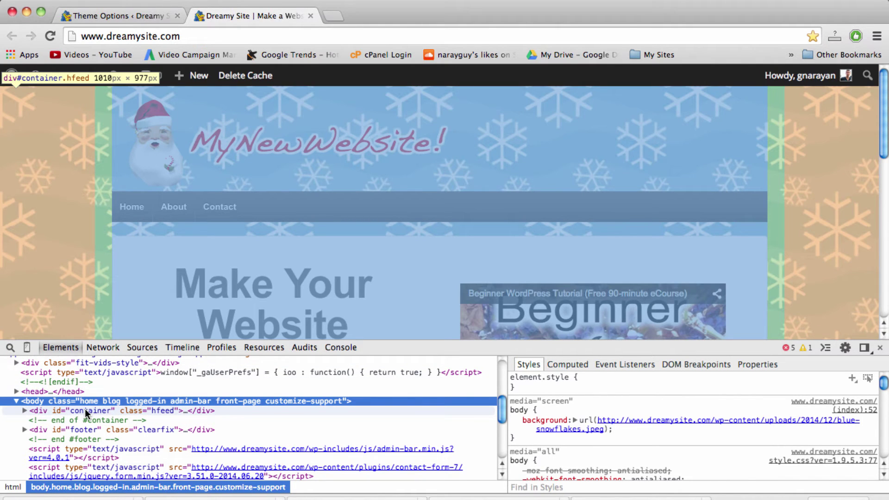
{"action": "left_click", "coordinate": [86, 411]}
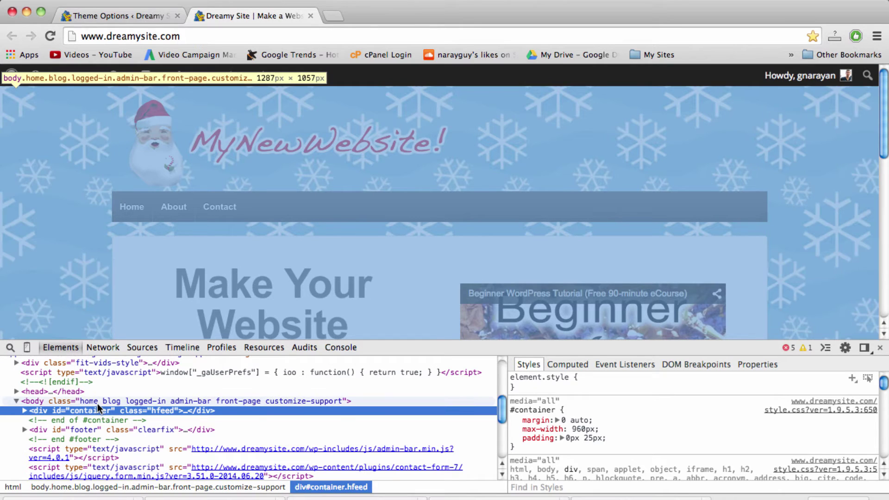
- Drill from #container through wrapper and featured-content to the h1.featured-title heading's rule
{"action": "left_click", "coordinate": [93, 401]}
{"action": "left_click", "coordinate": [98, 411]}
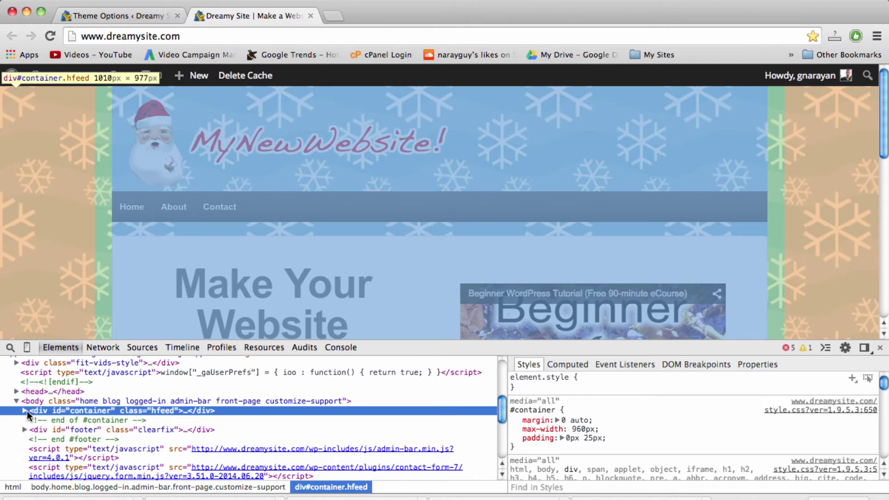
{"action": "left_click", "coordinate": [25, 411]}
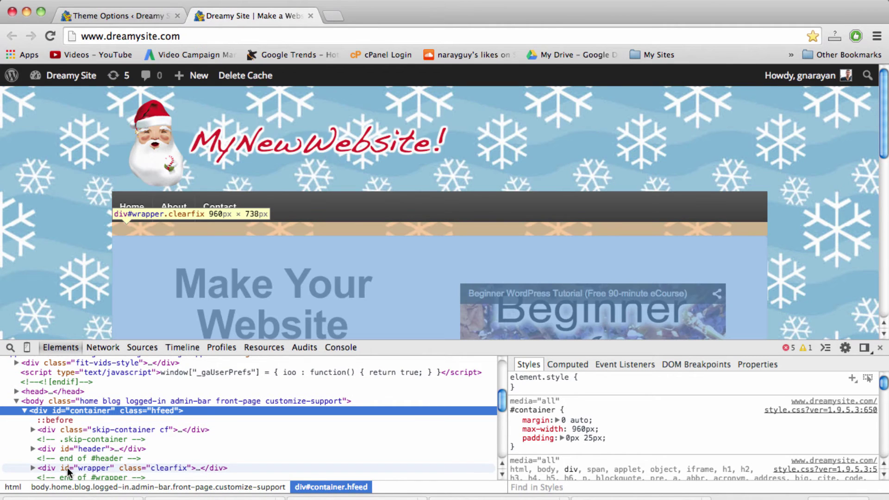
{"action": "left_click", "coordinate": [67, 467]}
{"action": "left_click", "coordinate": [32, 468]}
{"action": "scroll", "coordinate": [106, 436], "scroll_direction": "down", "scroll_amount": 4}
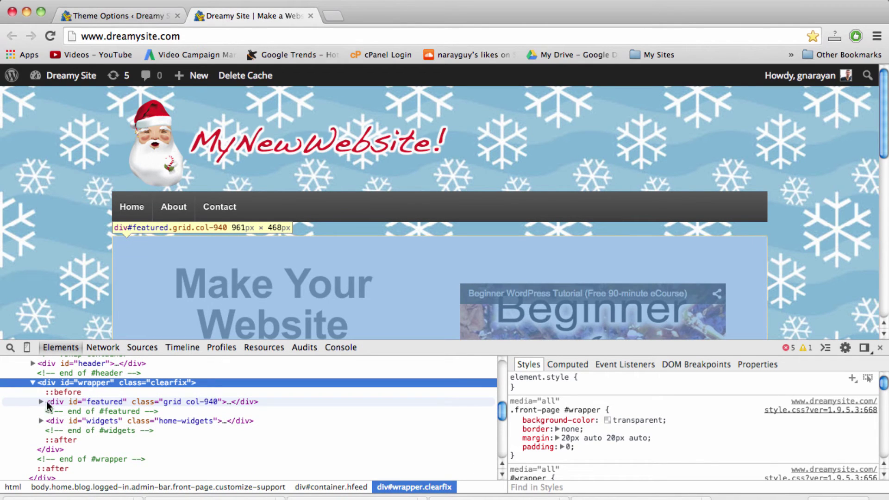
{"action": "left_click", "coordinate": [41, 401]}
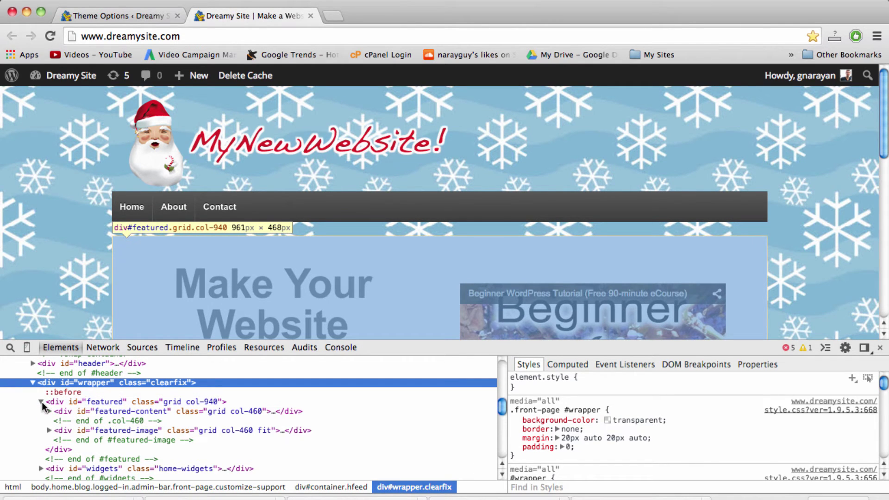
{"action": "left_click", "coordinate": [93, 410]}
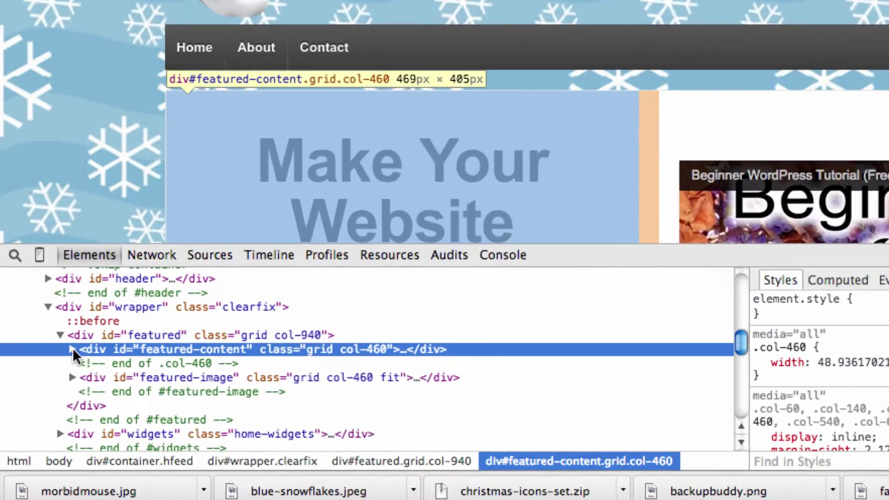
{"action": "left_click", "coordinate": [49, 411]}
{"action": "left_click", "coordinate": [213, 267]}
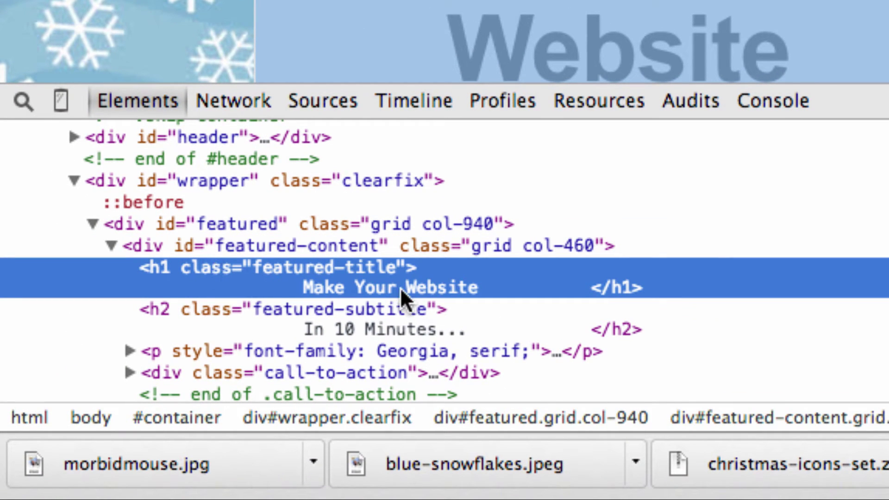
{"action": "scroll", "coordinate": [571, 42], "scroll_direction": "down", "scroll_amount": 5}
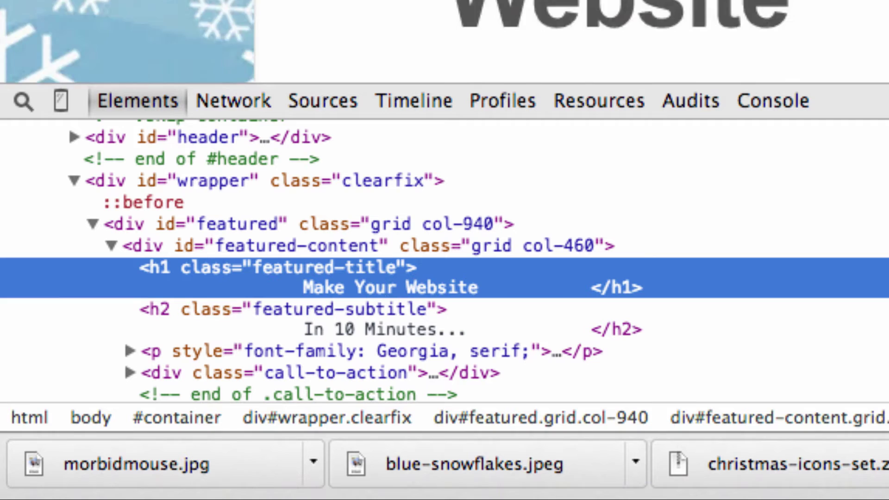
{"action": "mouse_move", "coordinate": [334, 275]}
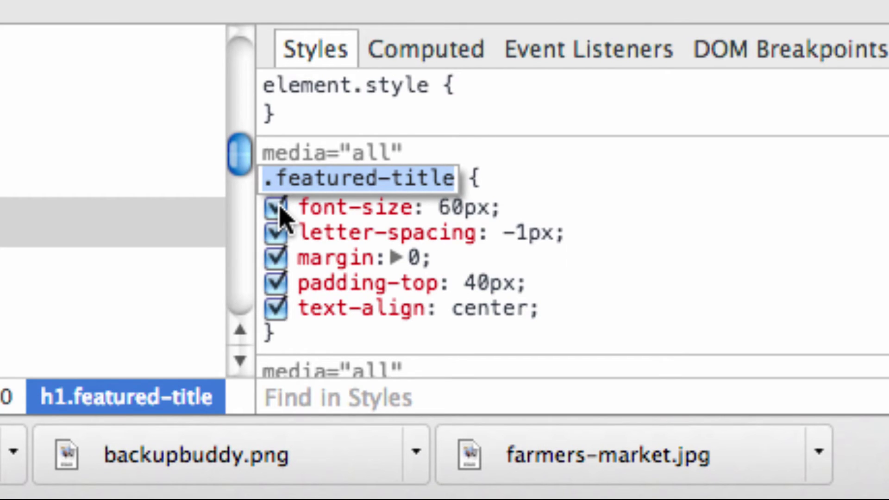
{"action": "left_click", "coordinate": [276, 208]}
{"action": "left_click", "coordinate": [276, 208]}
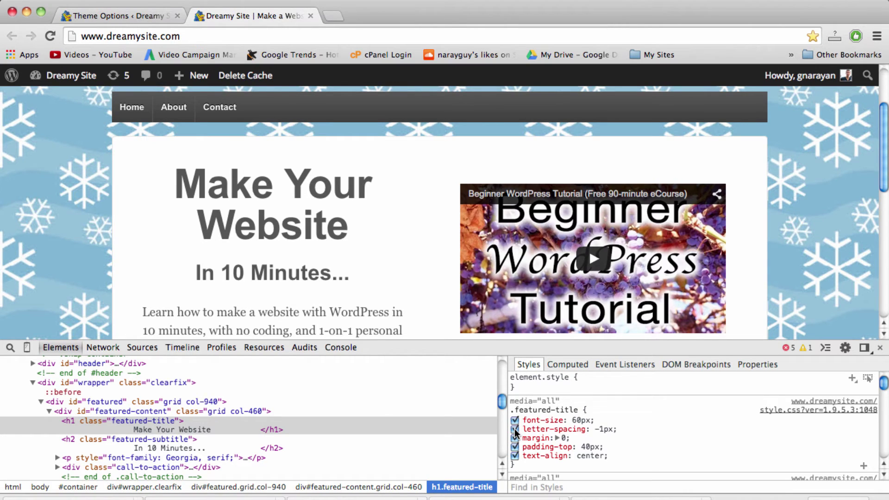
{"action": "left_click", "coordinate": [514, 429]}
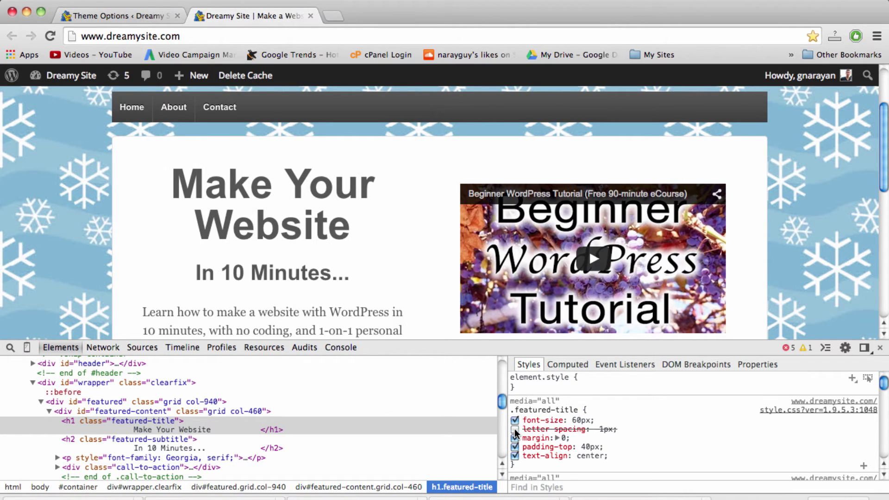
{"action": "left_click", "coordinate": [514, 429]}
{"action": "left_click", "coordinate": [515, 438]}
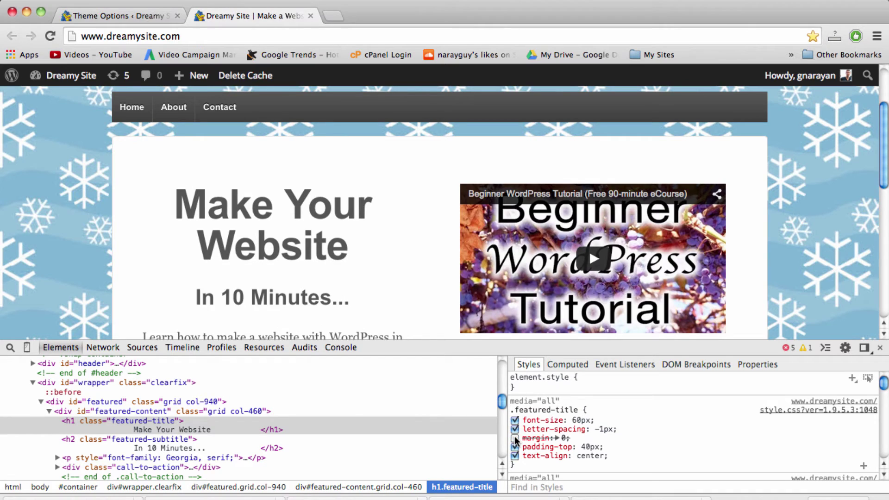
{"action": "left_click", "coordinate": [514, 439]}
{"action": "left_click", "coordinate": [514, 439]}
{"action": "left_click", "coordinate": [514, 438]}
{"action": "left_click", "coordinate": [514, 429]}
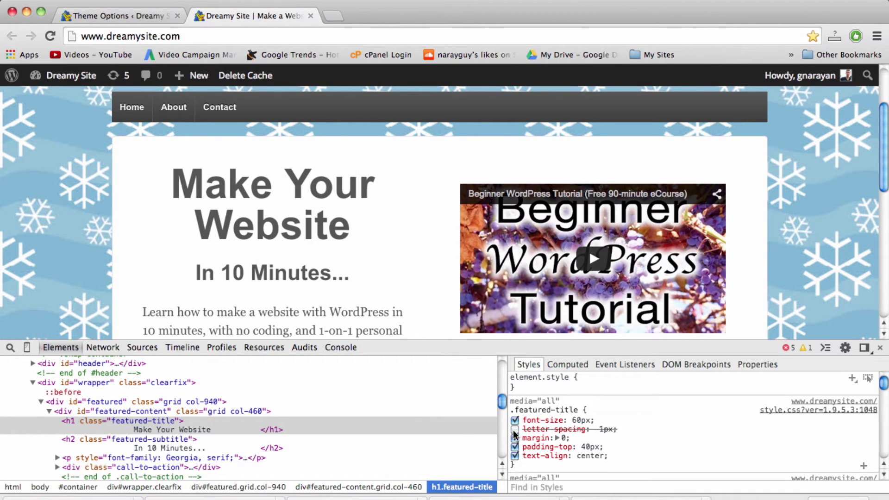
{"action": "left_click", "coordinate": [514, 429]}
{"action": "left_click", "coordinate": [515, 429]}
{"action": "left_click", "coordinate": [514, 430]}
{"action": "left_click", "coordinate": [515, 429]}
{"action": "left_click", "coordinate": [515, 429]}
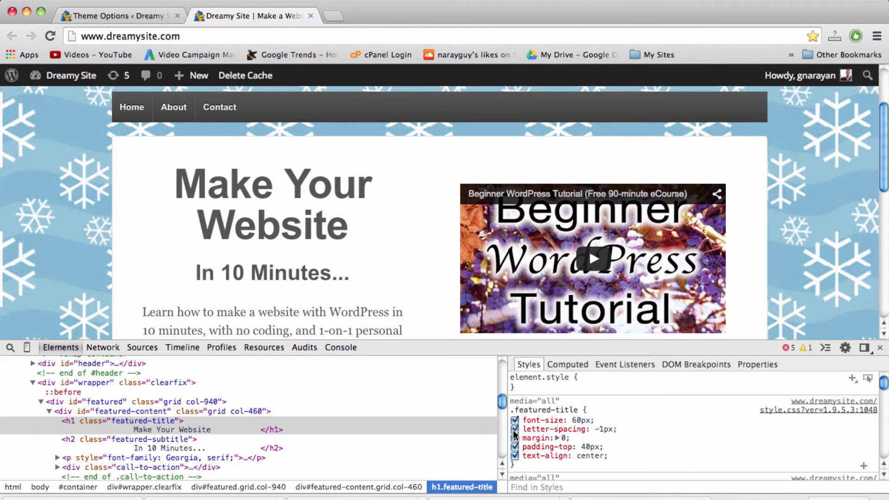
{"action": "left_click", "coordinate": [514, 430]}
{"action": "left_click", "coordinate": [514, 429]}
{"action": "left_click", "coordinate": [514, 447]}
{"action": "left_click", "coordinate": [515, 447]}
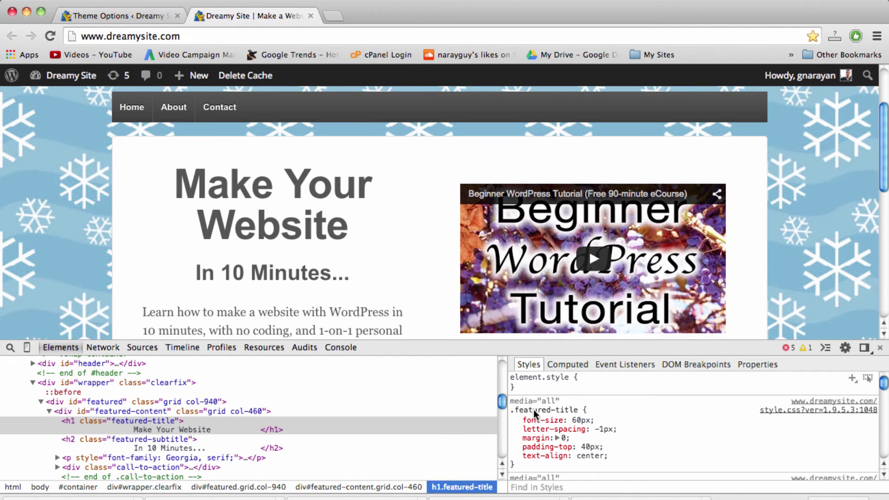
{"action": "double_click", "coordinate": [80, 421]}
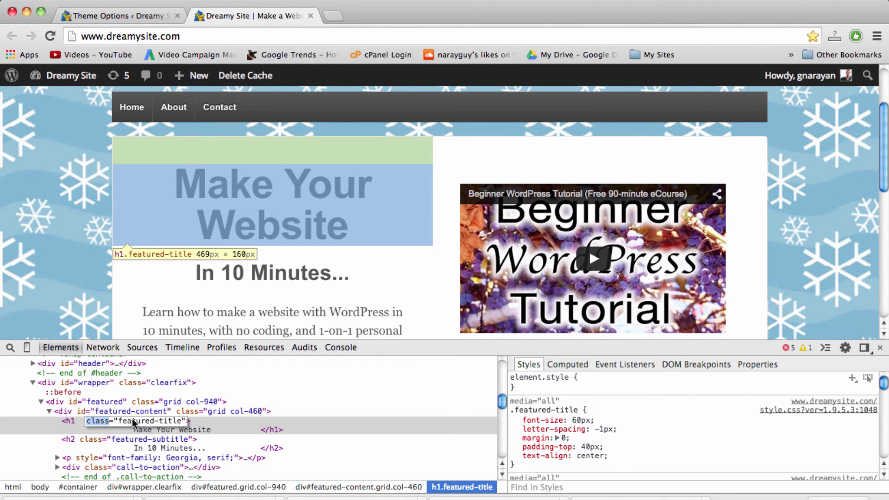
- In Theme Options, expand CSS Styles and start a new line below the body rule
{"action": "left_click", "coordinate": [98, 15]}
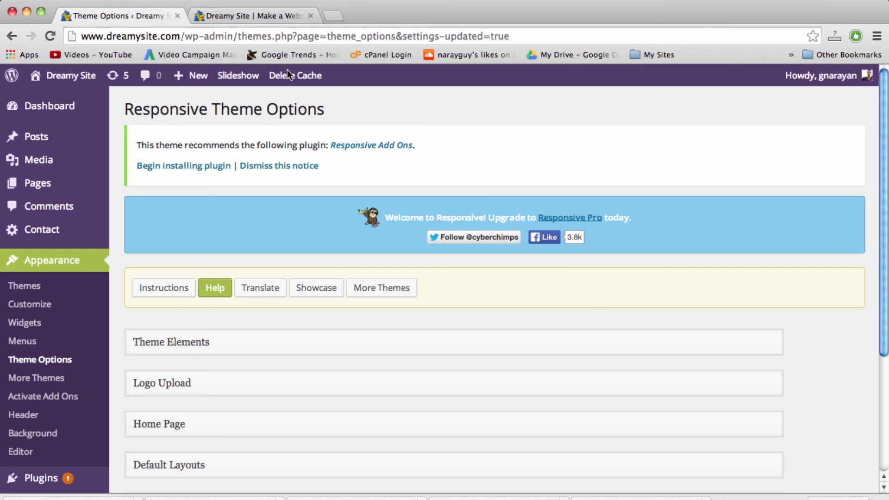
{"action": "scroll", "coordinate": [812, 353], "scroll_direction": "down", "scroll_amount": 2}
{"action": "scroll", "coordinate": [811, 351], "scroll_direction": "down", "scroll_amount": 3}
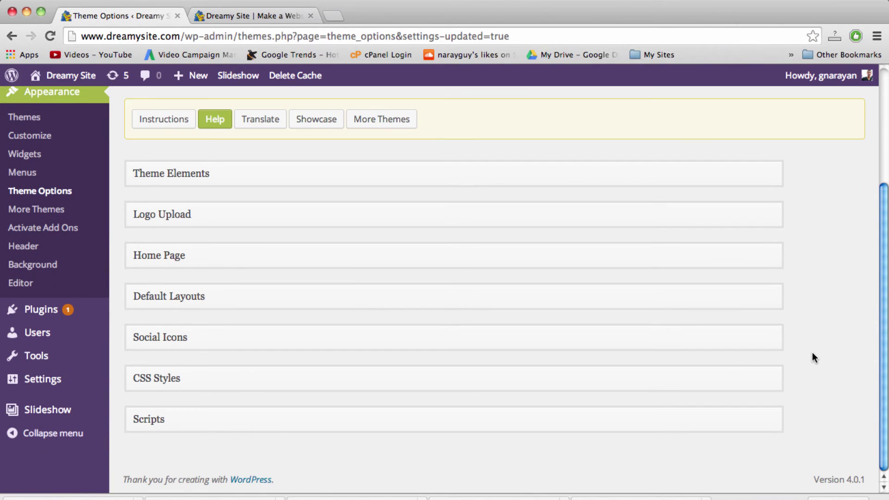
{"action": "left_click", "coordinate": [733, 384]}
{"action": "scroll", "coordinate": [813, 377], "scroll_direction": "down", "scroll_amount": 3}
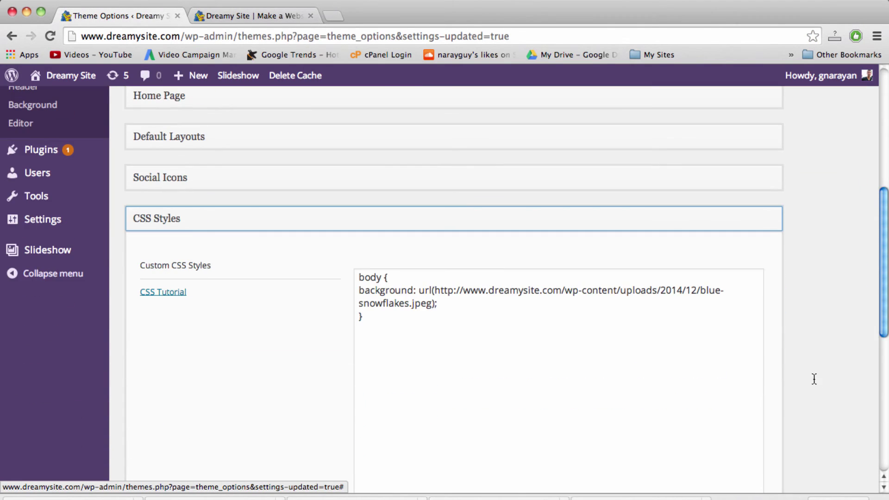
{"action": "left_click", "coordinate": [372, 321]}
{"action": "key", "text": "Return"}
{"action": "key", "text": "Return"}
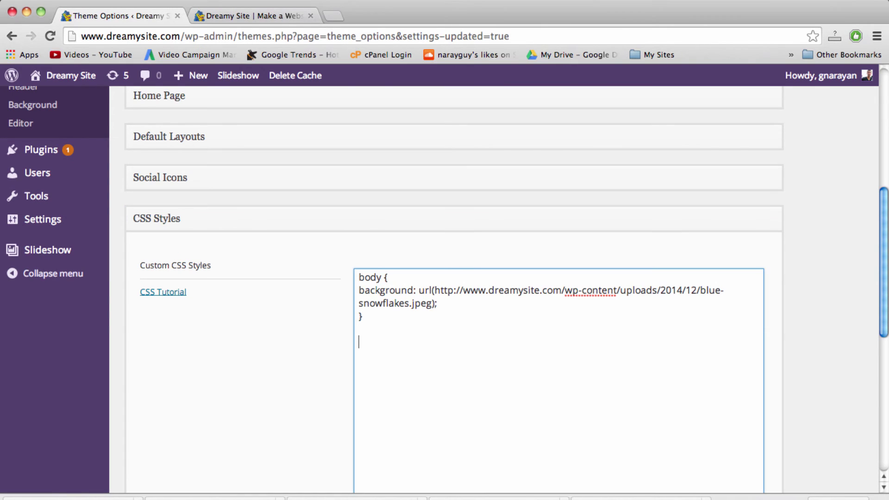
- Add the rule .featured-title { font-family: Georgia, serif; } to the custom CSS
{"action": "type", "text": ".featured-title"}
{"action": "type", "text": " {"}
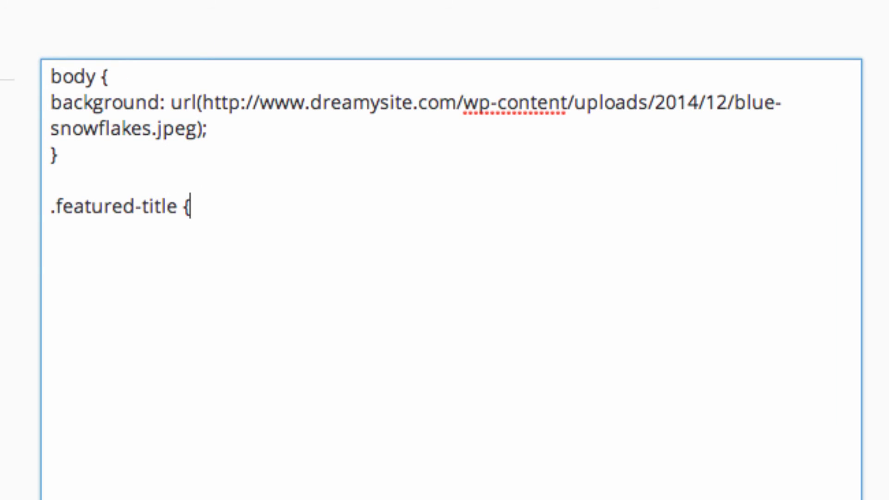
{"action": "key", "text": "Return"}
{"action": "type", "text": "font-family"}
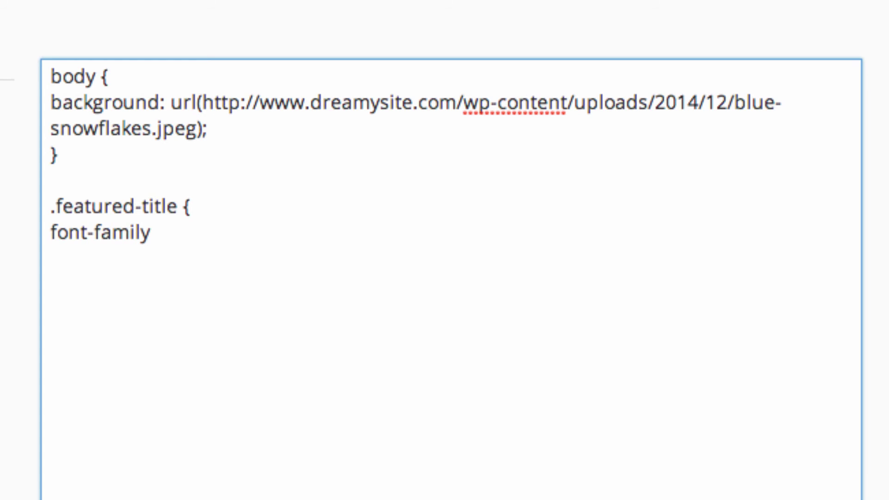
{"action": "type", "text": ": Georiga"}
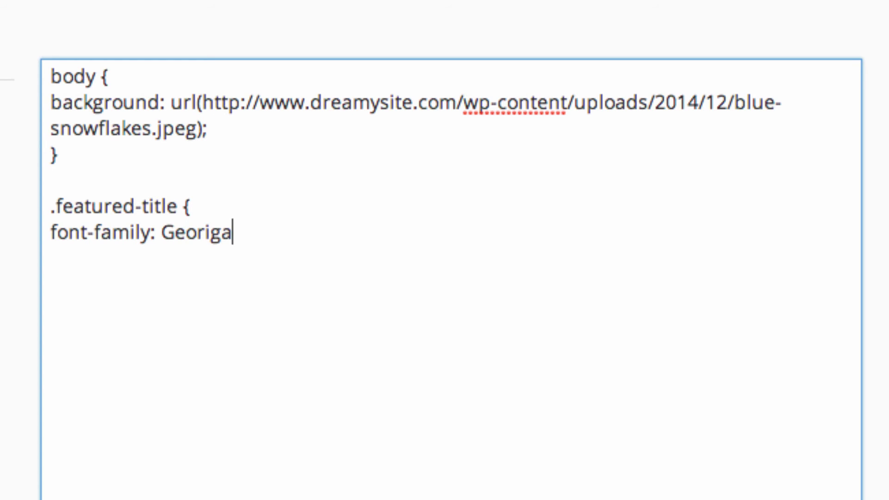
{"action": "key", "text": "BackSpace"}
{"action": "key", "text": "BackSpace"}
{"action": "key", "text": "BackSpace"}
{"action": "type", "text": "gia;"}
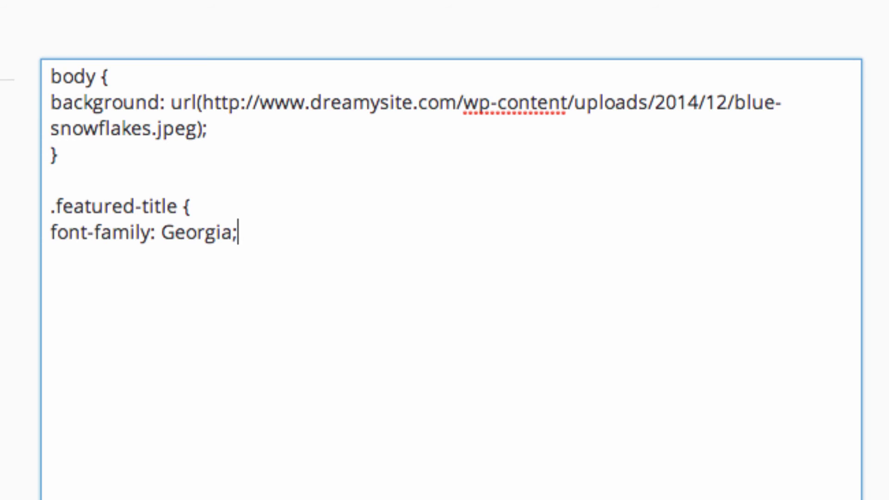
{"action": "key", "text": "Return"}
{"action": "type", "text": "}"}
{"action": "left_click", "coordinate": [233, 240]}
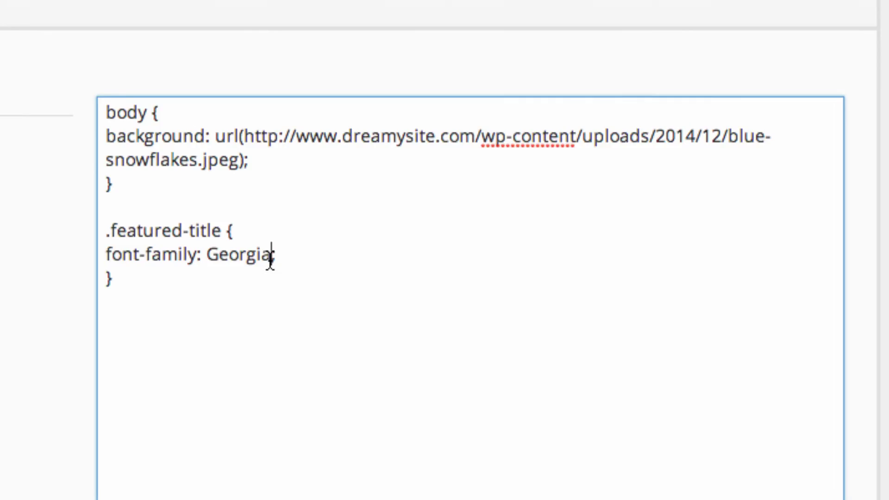
{"action": "type", "text": ", se"}
{"action": "type", "text": "rif"}
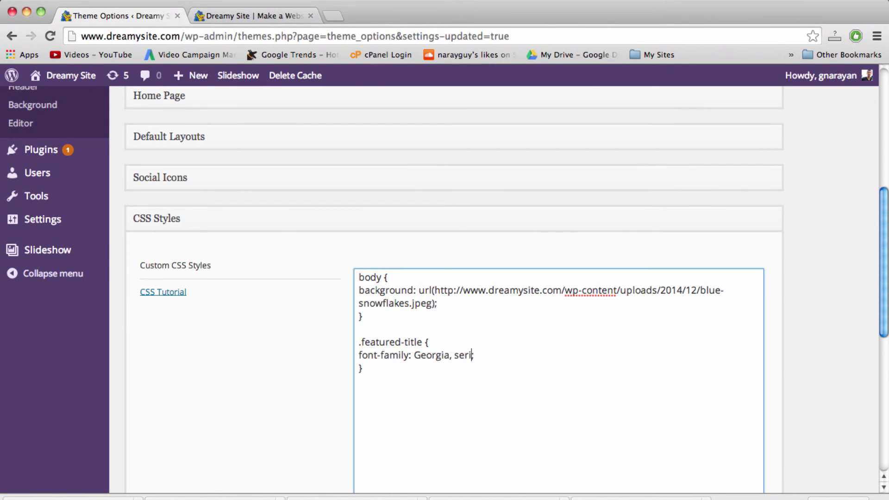
{"action": "left_click", "coordinate": [395, 370]}
{"action": "scroll", "coordinate": [396, 370], "scroll_direction": "down", "scroll_amount": 5}
{"action": "scroll", "coordinate": [397, 372], "scroll_direction": "down", "scroll_amount": 4}
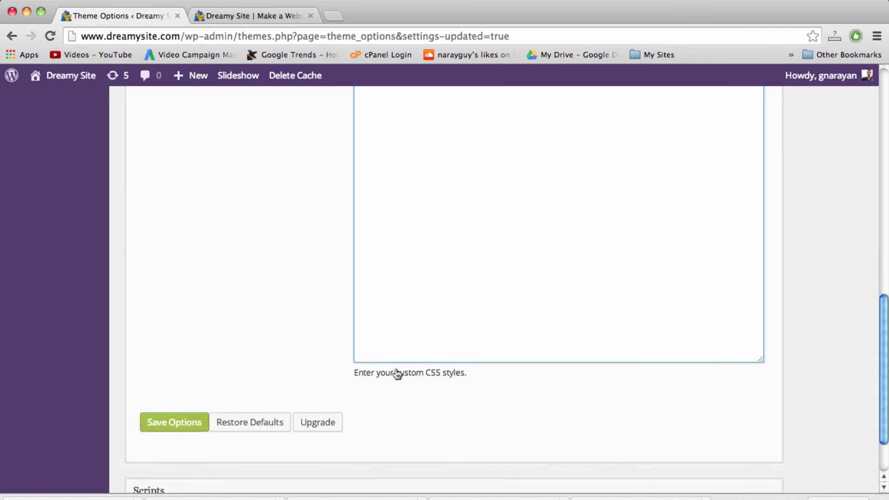
- Save the CSS options and reload the live home page to see the Georgia heading
{"action": "left_click", "coordinate": [175, 362]}
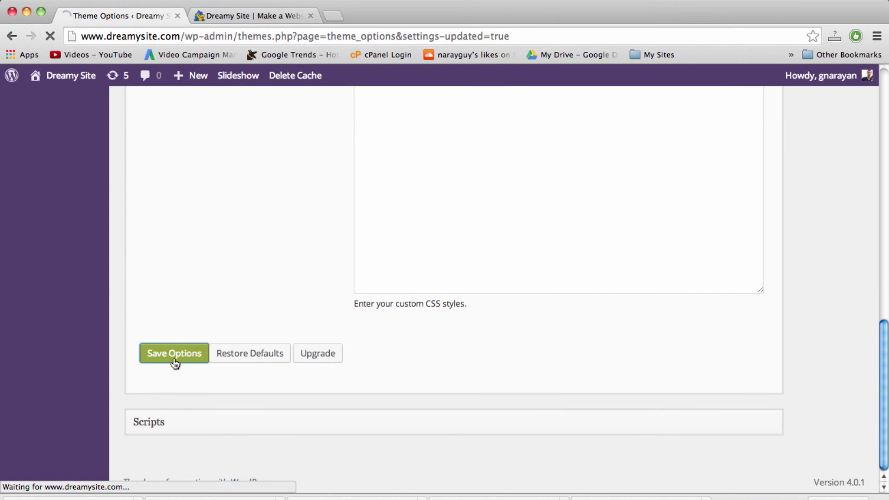
{"action": "left_click", "coordinate": [243, 20]}
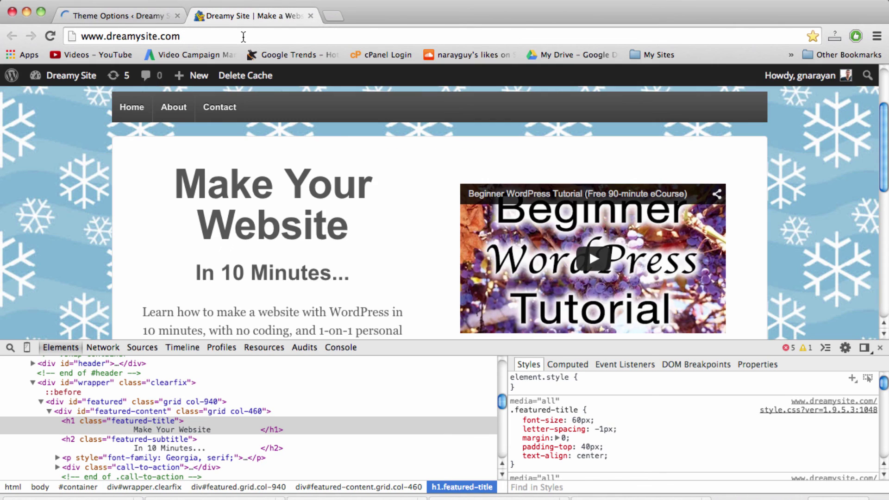
{"action": "left_click", "coordinate": [244, 38]}
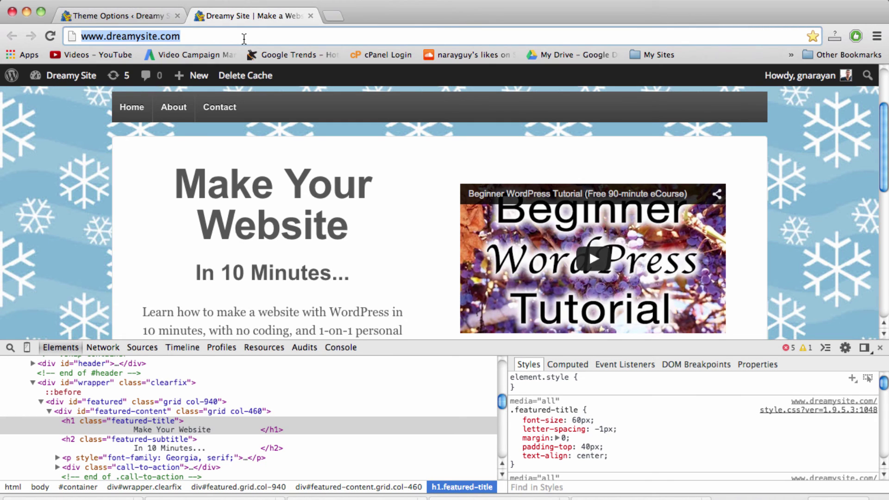
{"action": "key", "text": "Return"}
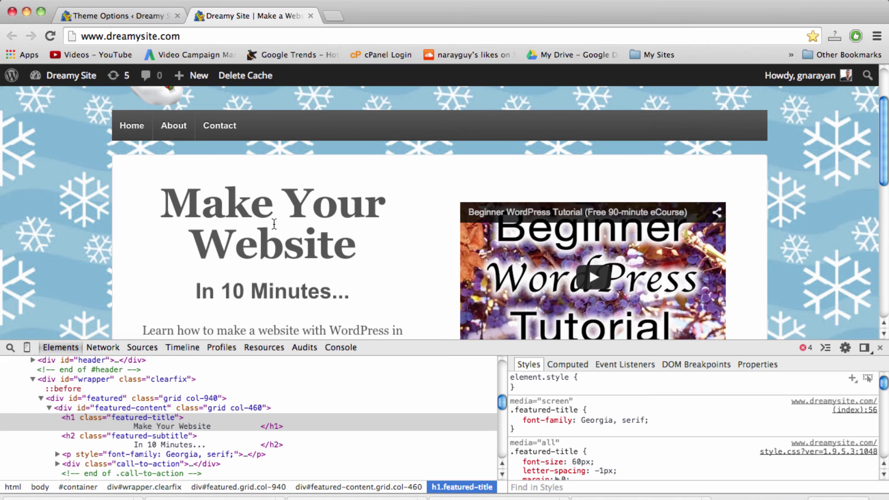
{"action": "scroll", "coordinate": [310, 222], "scroll_direction": "down", "scroll_amount": 3}
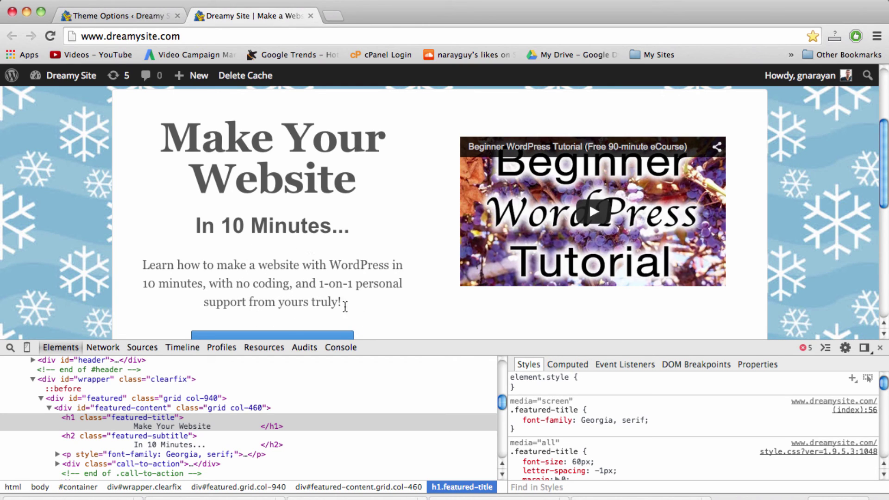
{"action": "left_click_drag", "start_coordinate": [350, 301], "coordinate": [269, 284]}
{"action": "left_click_drag", "start_coordinate": [327, 299], "coordinate": [346, 300]}
{"action": "scroll", "coordinate": [299, 293], "scroll_direction": "down", "scroll_amount": 4}
{"action": "scroll", "coordinate": [299, 293], "scroll_direction": "up", "scroll_amount": 7}
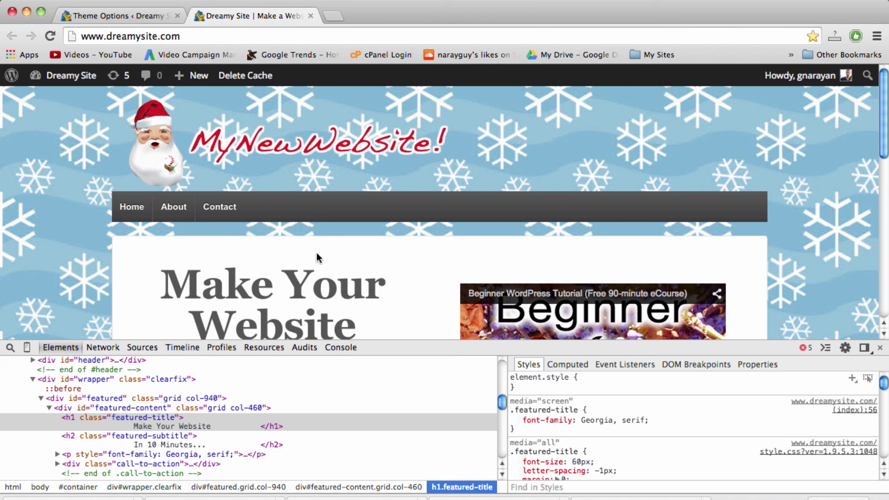
{"action": "scroll", "coordinate": [316, 252], "scroll_direction": "down", "scroll_amount": 3}
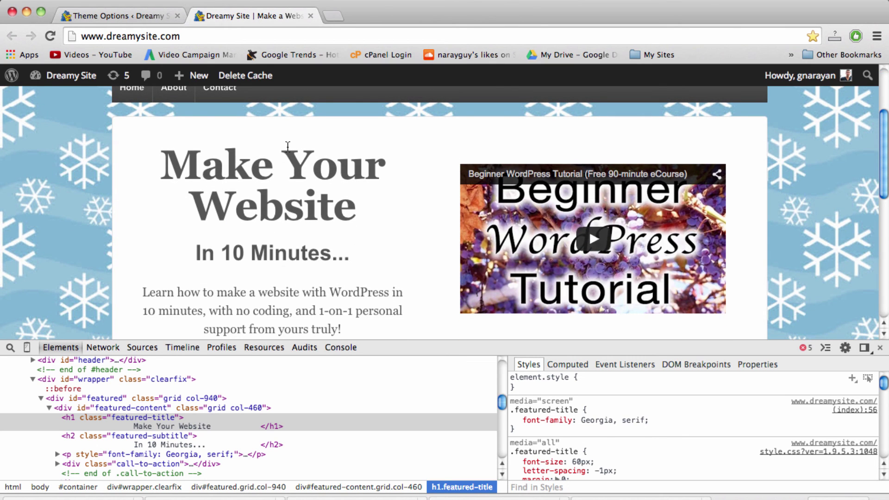
{"action": "scroll", "coordinate": [308, 220], "scroll_direction": "down", "scroll_amount": 3}
{"action": "scroll", "coordinate": [309, 222], "scroll_direction": "down", "scroll_amount": 5}
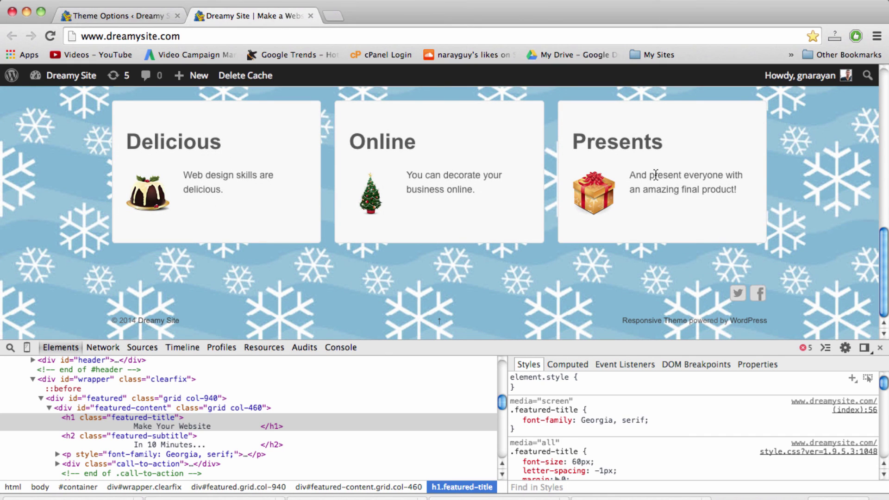
{"action": "scroll", "coordinate": [538, 187], "scroll_direction": "up", "scroll_amount": 5}
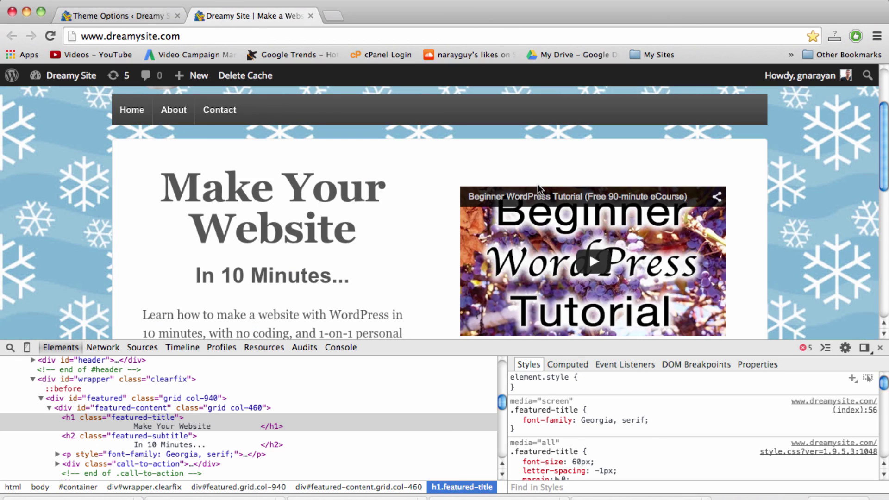